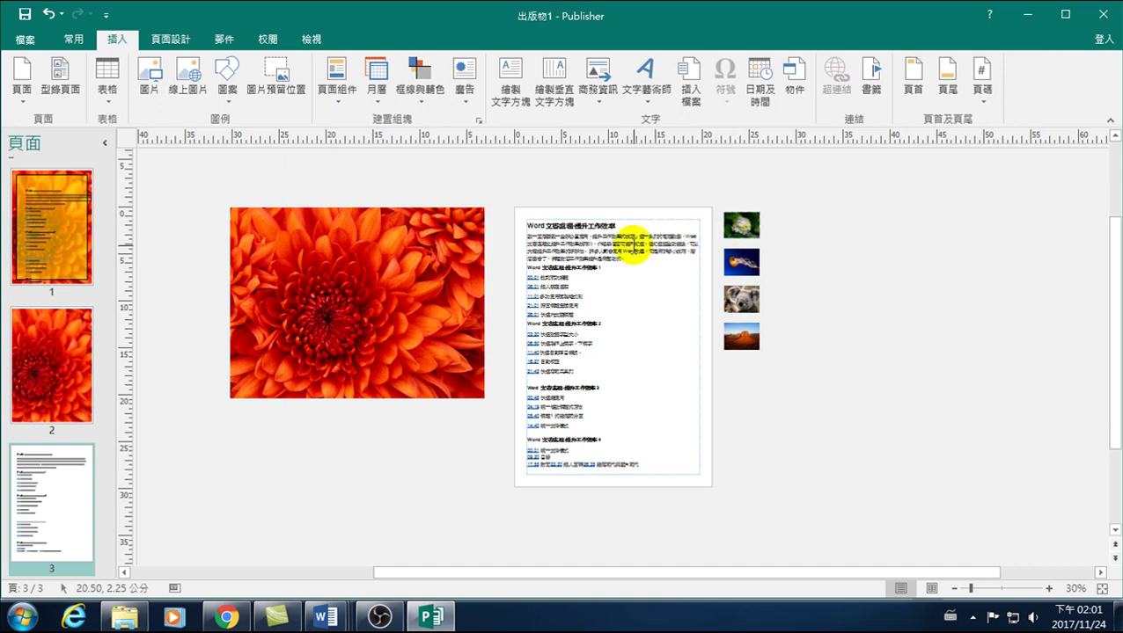
Step: Swap the hydrangea thumbnail into the large picture in place of the flower
click(404, 251)
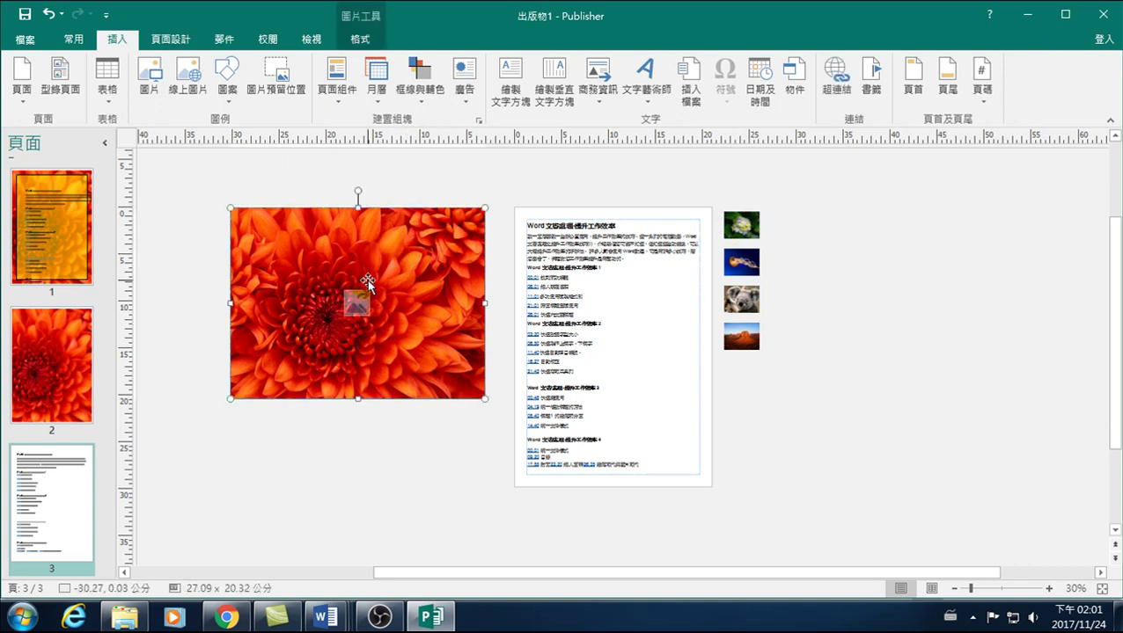
drag(728, 220, 754, 226)
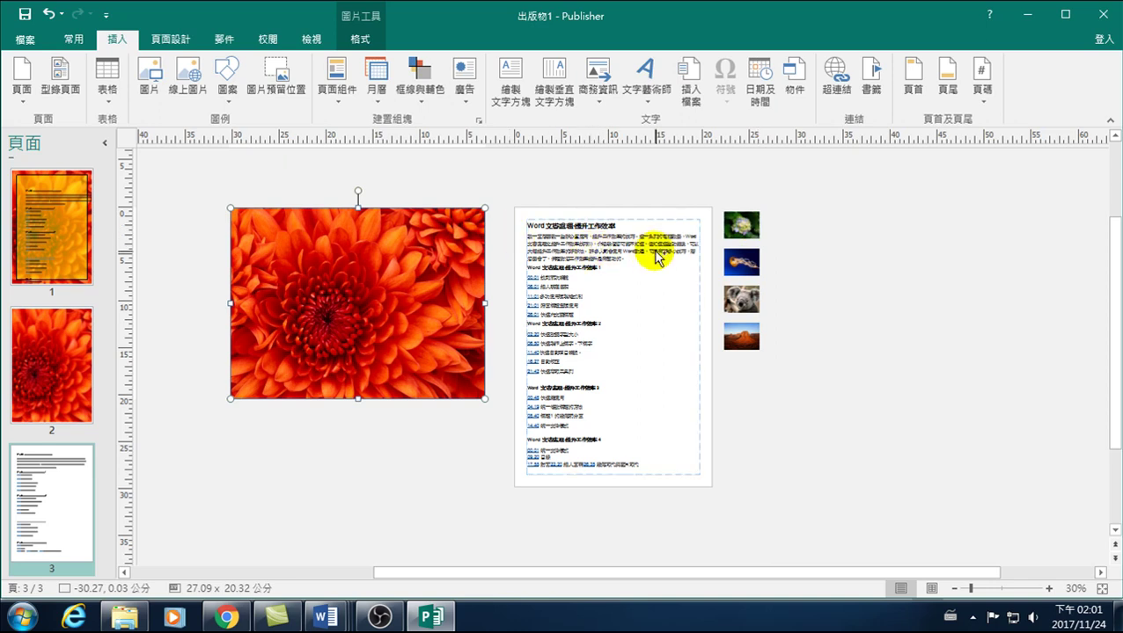
shift+click(740, 227)
drag(740, 229, 355, 303)
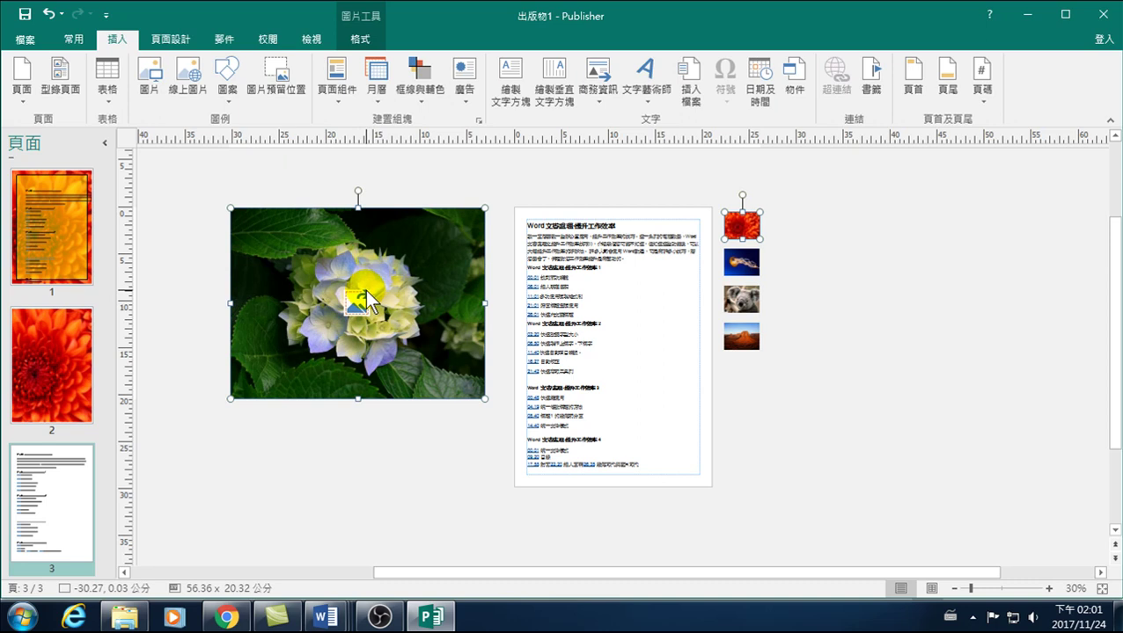
click(397, 273)
Step: Exchange the jellyfish thumbnail with the large hydrangea picture, so the jellyfish becomes the large photo
shift+click(741, 262)
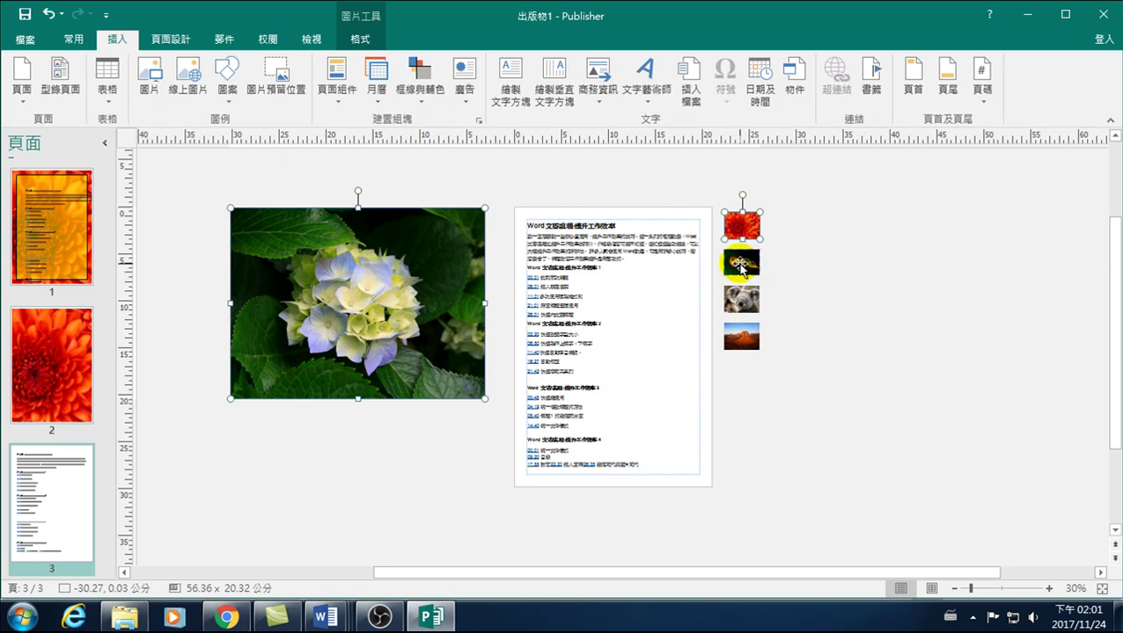
click(823, 264)
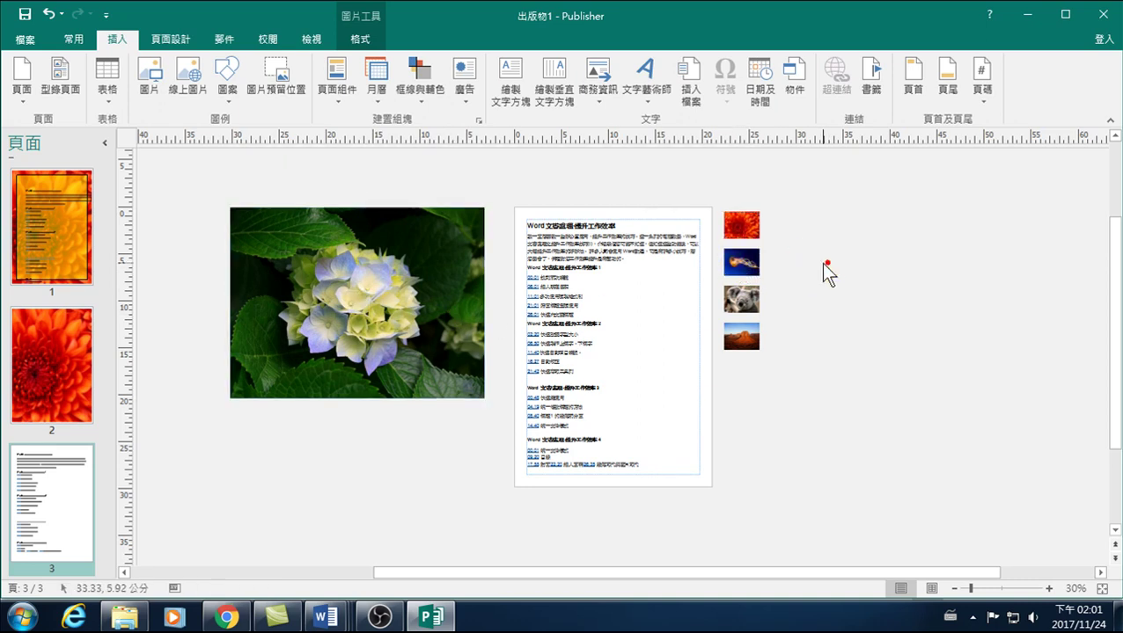
click(743, 262)
shift+click(370, 301)
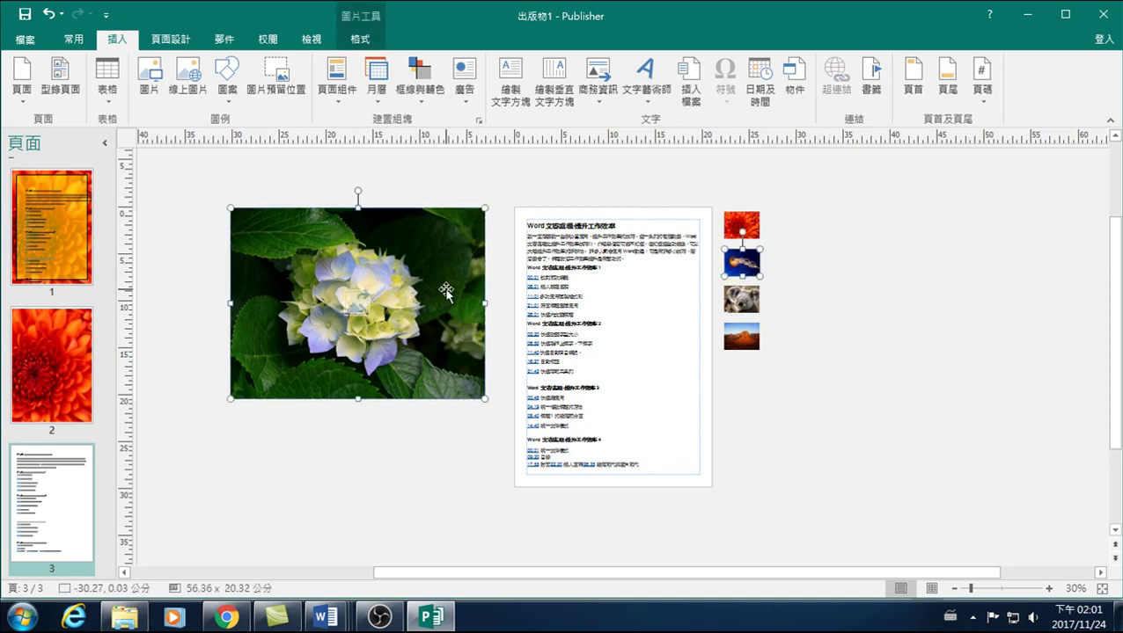
click(357, 301)
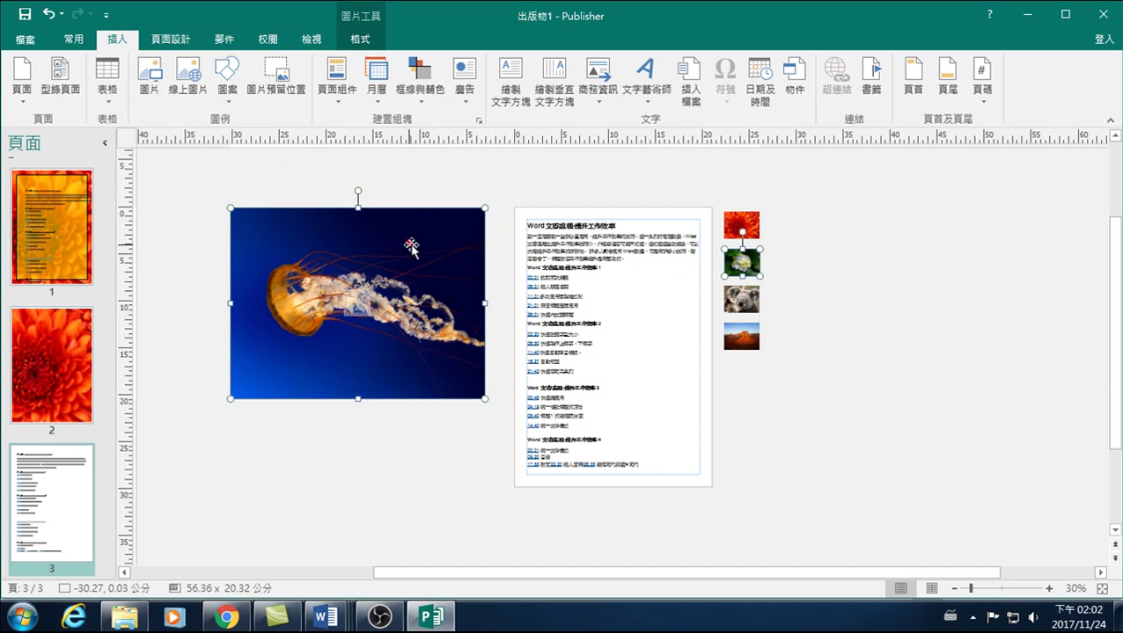
click(466, 178)
click(438, 256)
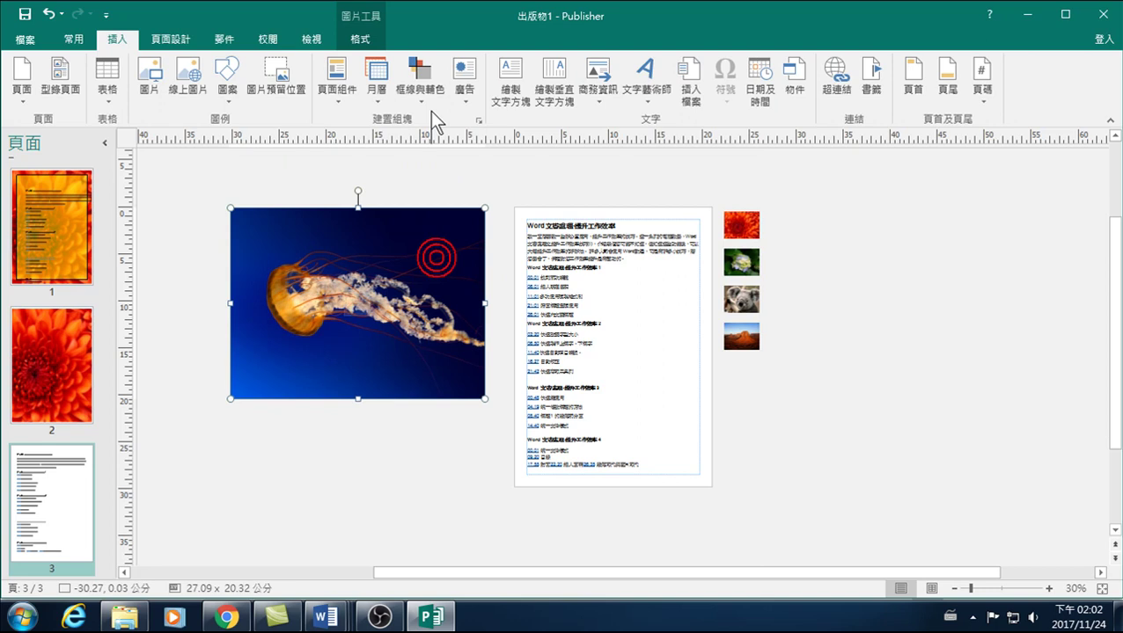
Step: Check the Wrap Text choices, then shrink the jellyfish from 20.32 × 27.09 cm to 12.51 × 9.38 cm
click(358, 40)
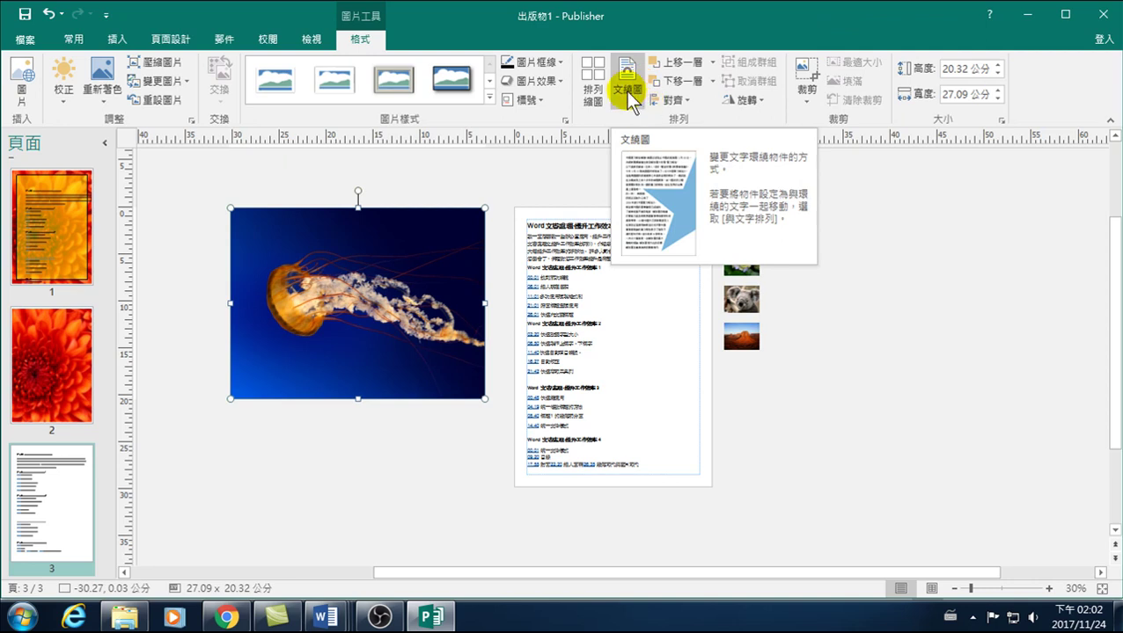
click(627, 88)
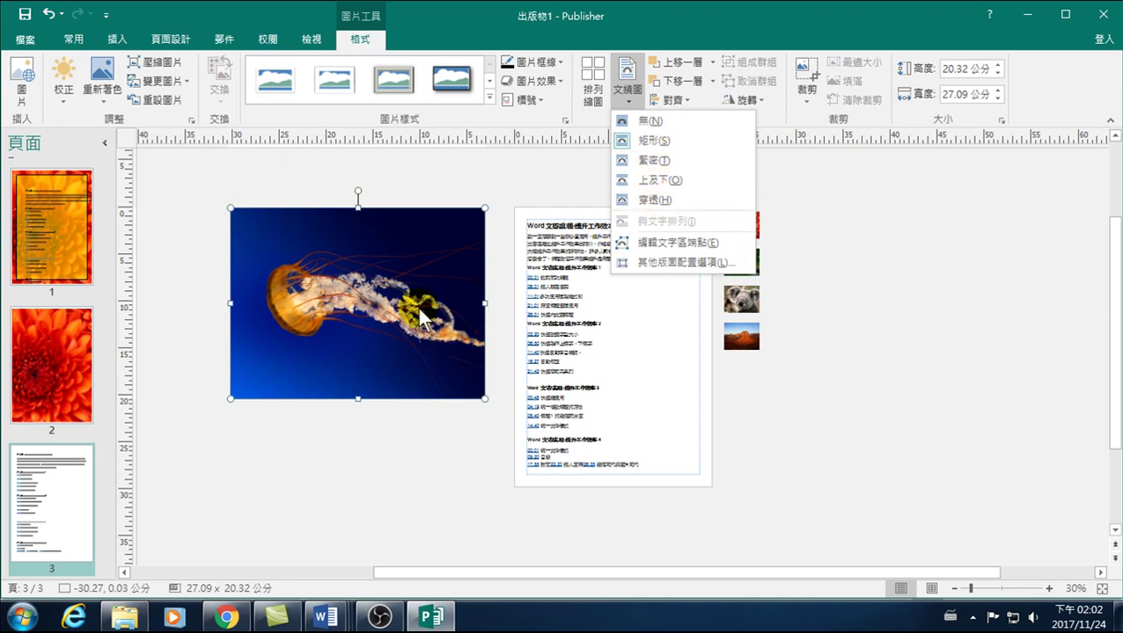
click(401, 283)
mouse_move(230, 209)
mouse_down()
mouse_move(366, 281)
mouse_move(367, 311)
mouse_up()
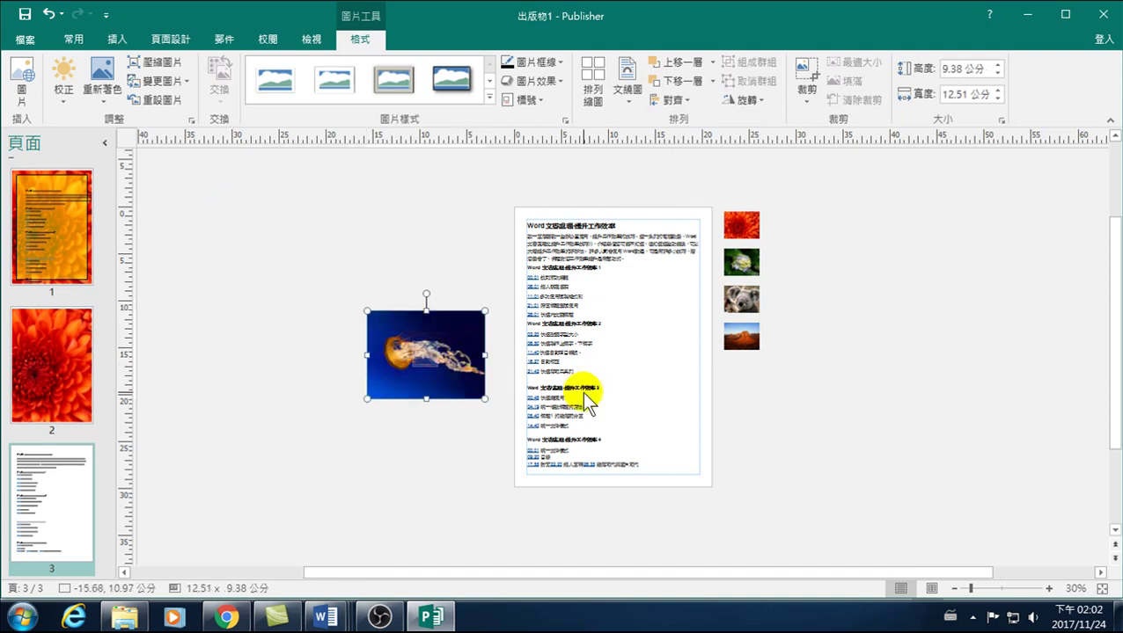
Step: Fit the page to the window, swap the koala in for the jellyfish, and move it onto page 3's text
click(1100, 588)
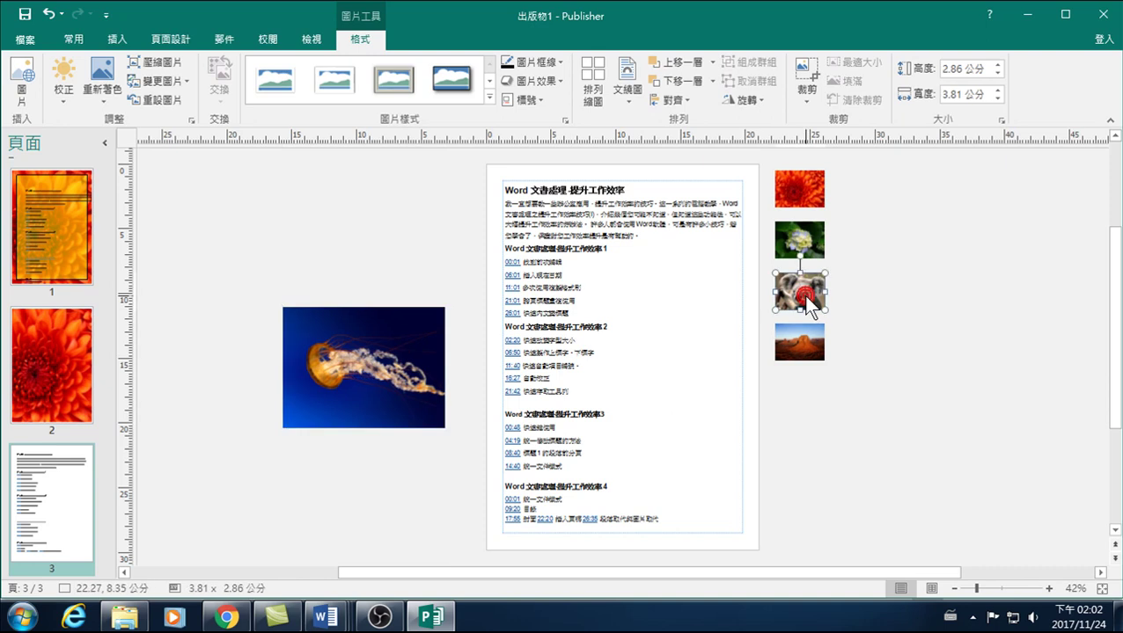
click(392, 360)
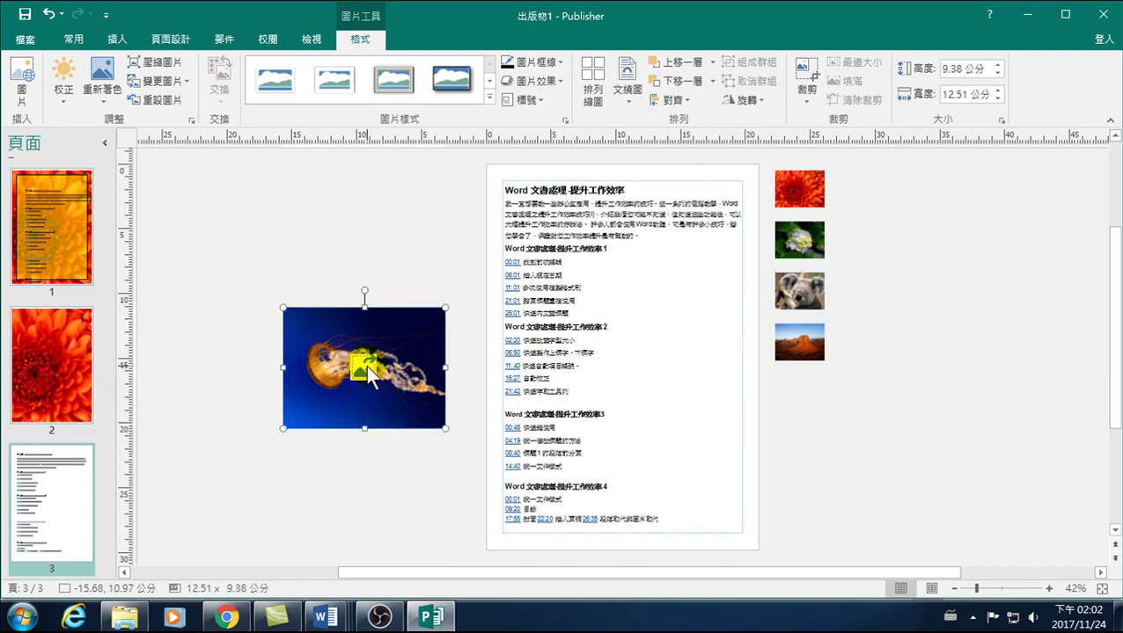
click(411, 341)
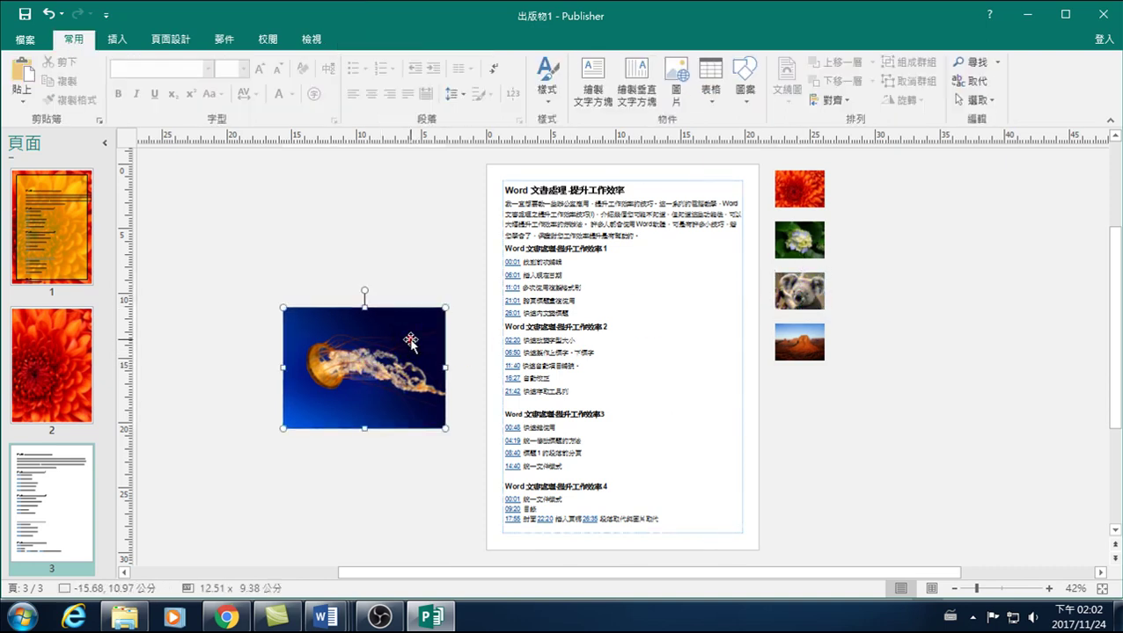
mouse_move(802, 298)
mouse_down()
mouse_move(367, 392)
mouse_move(363, 361)
mouse_up()
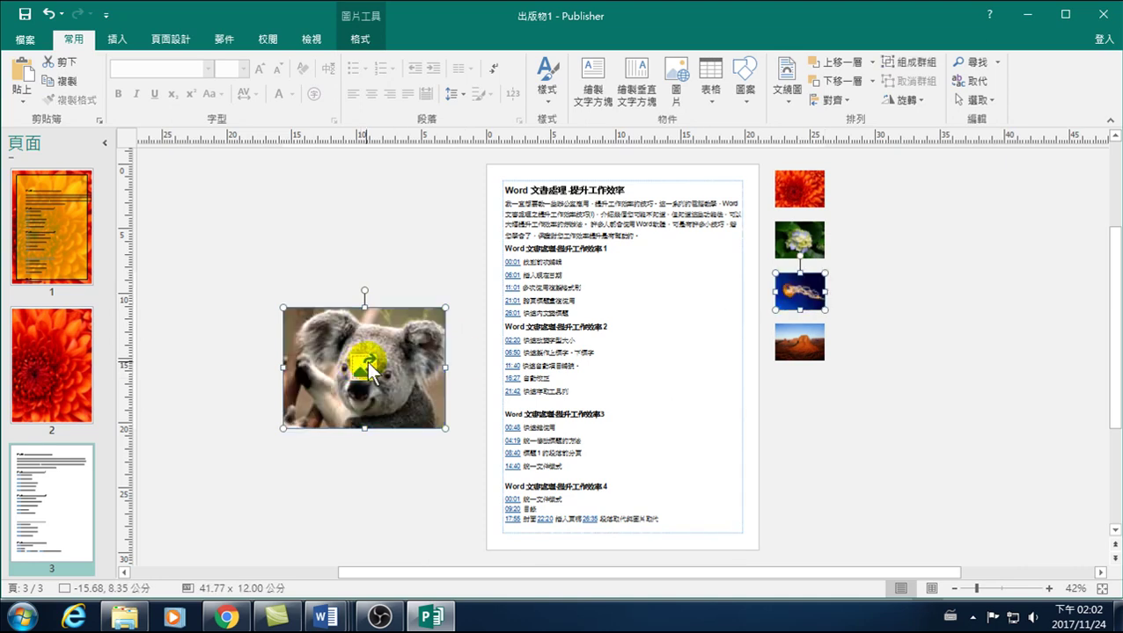
click(413, 256)
click(381, 344)
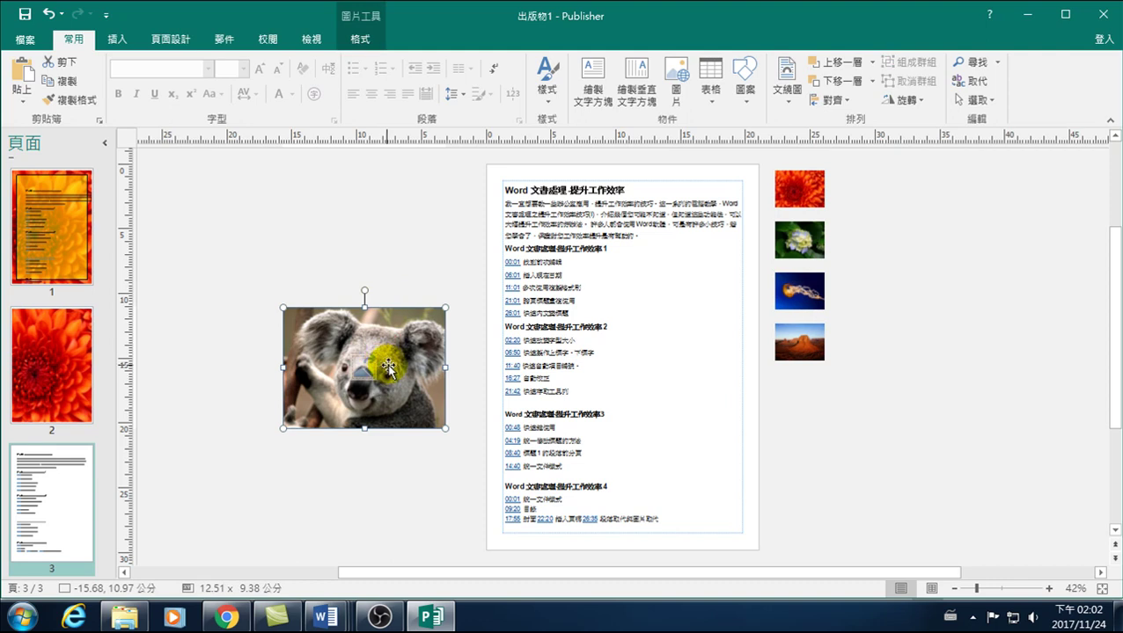
drag(399, 358, 686, 258)
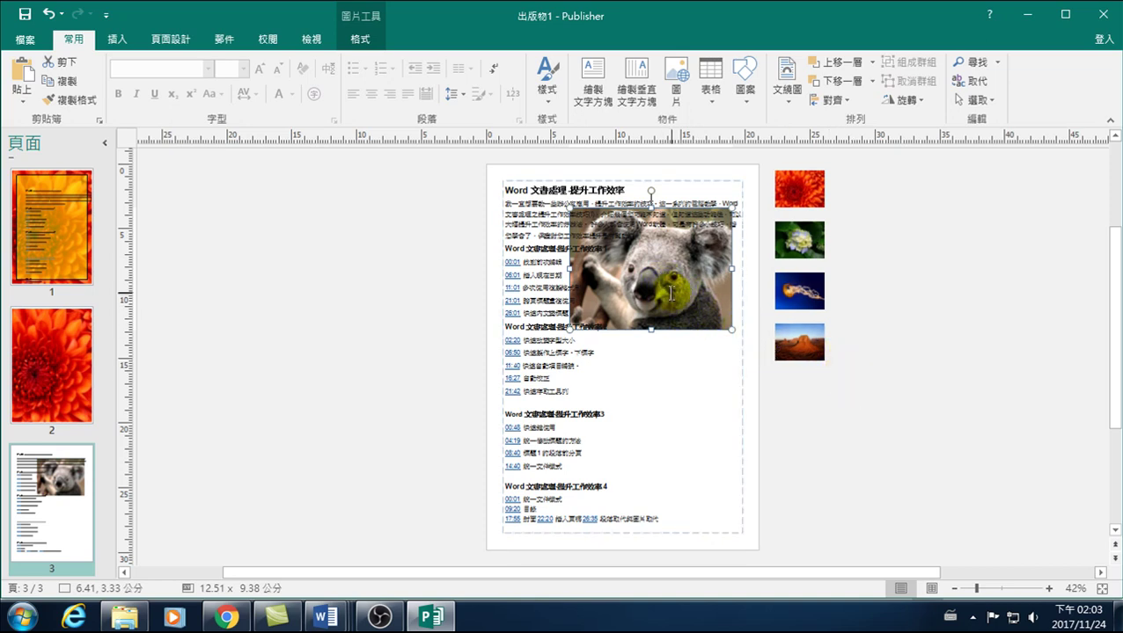
Step: Shift the page 3 text frame to the left
click(666, 289)
click(664, 366)
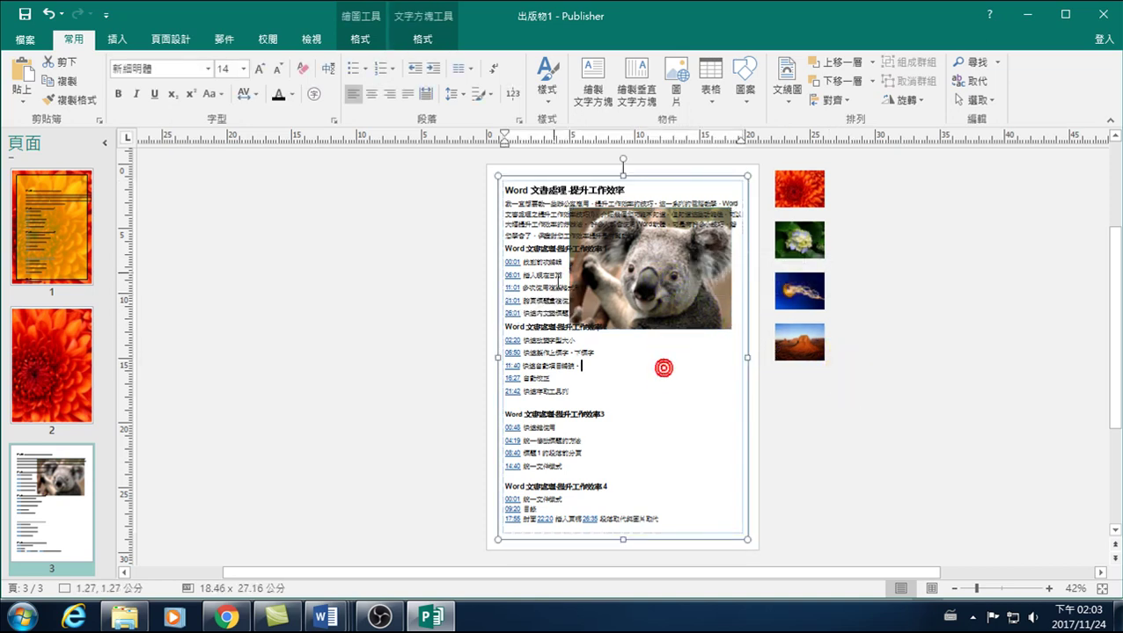
click(521, 181)
drag(523, 181, 454, 180)
Step: Reposition the koala photo back over the upper right of the body text
click(714, 245)
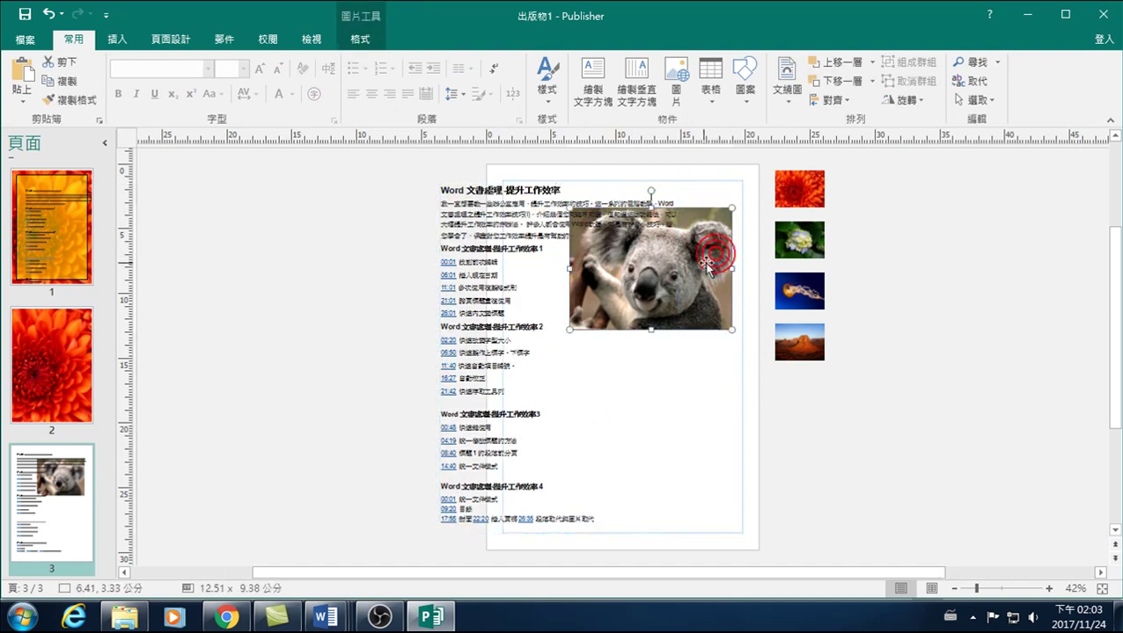
drag(675, 280, 878, 456)
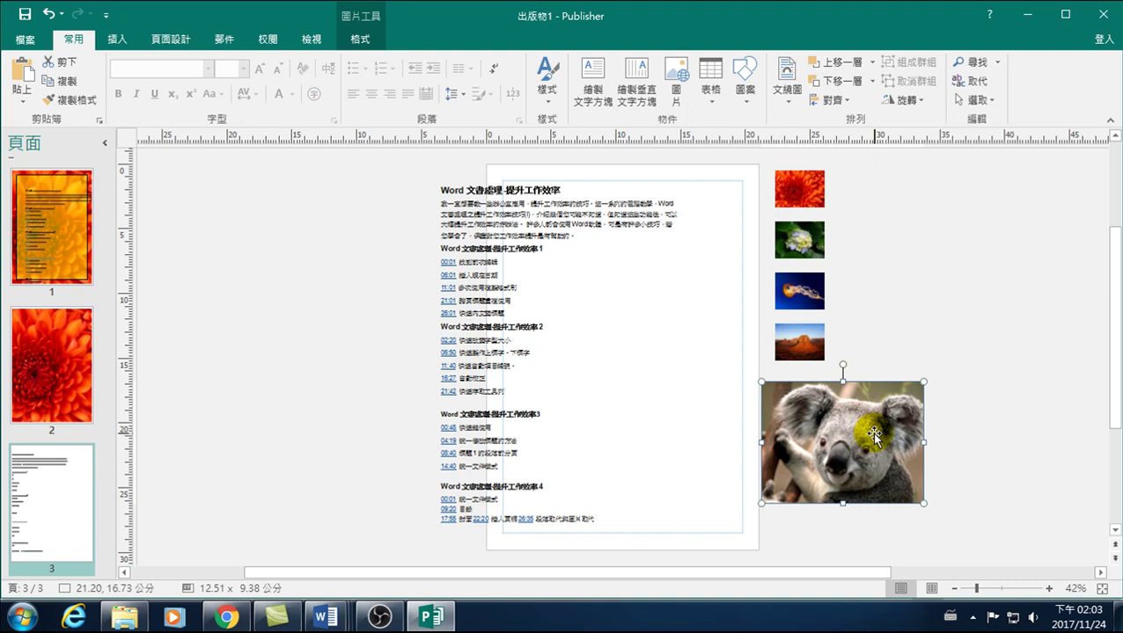
mouse_move(871, 432)
mouse_down()
mouse_move(700, 242)
mouse_move(630, 254)
mouse_up()
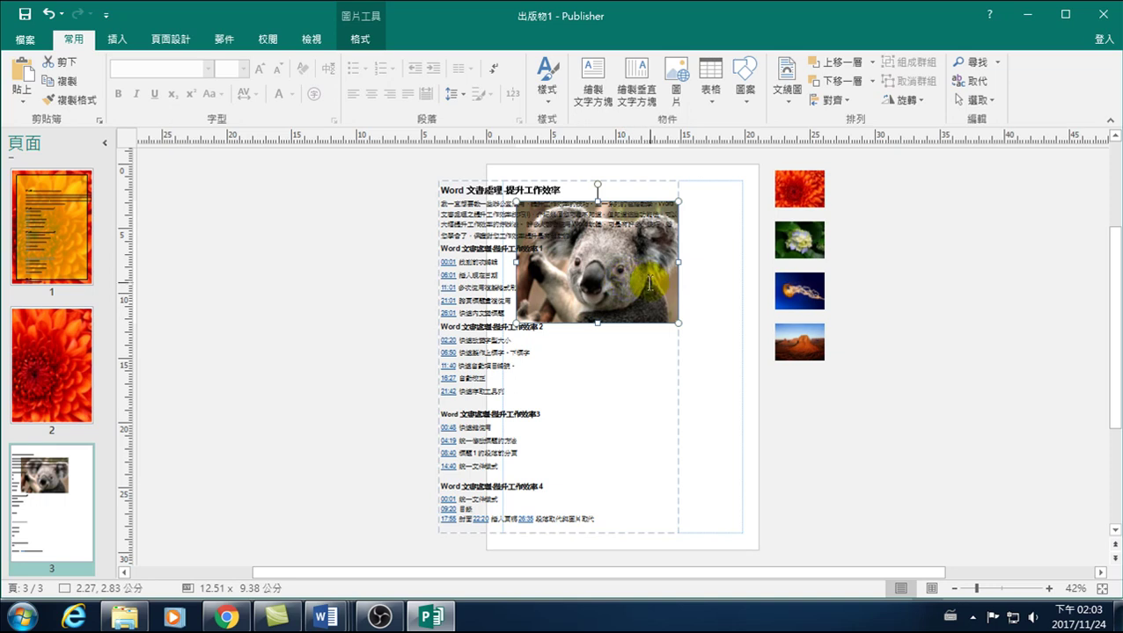
Step: Move the body-text frame further left, mostly off page 3, away from the koala photo
click(615, 282)
right_click(613, 282)
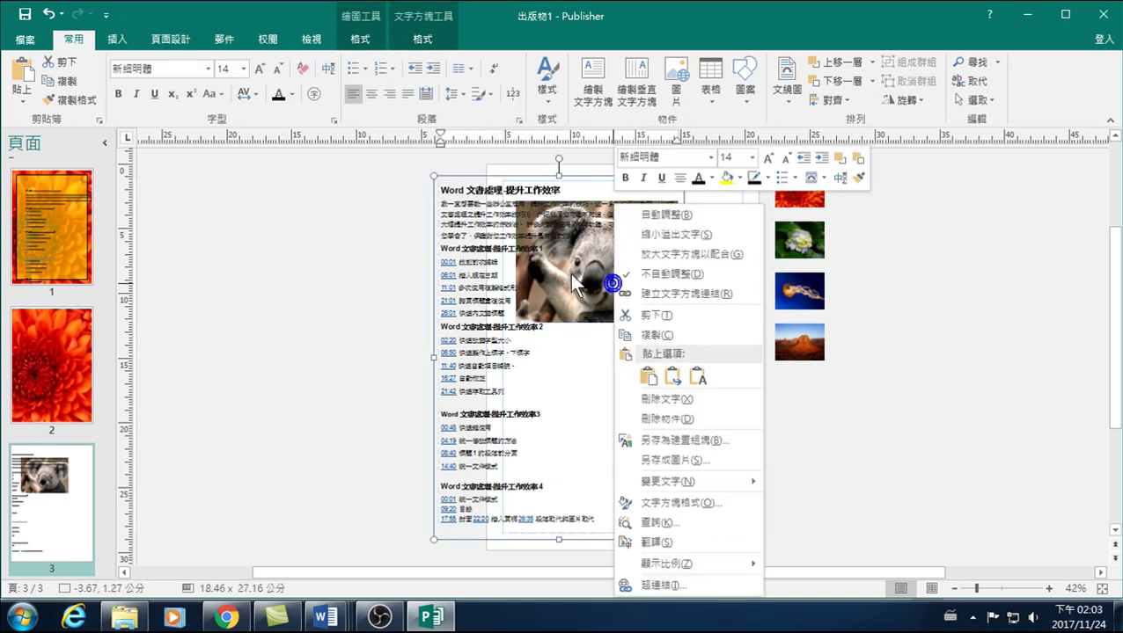
key(Escape)
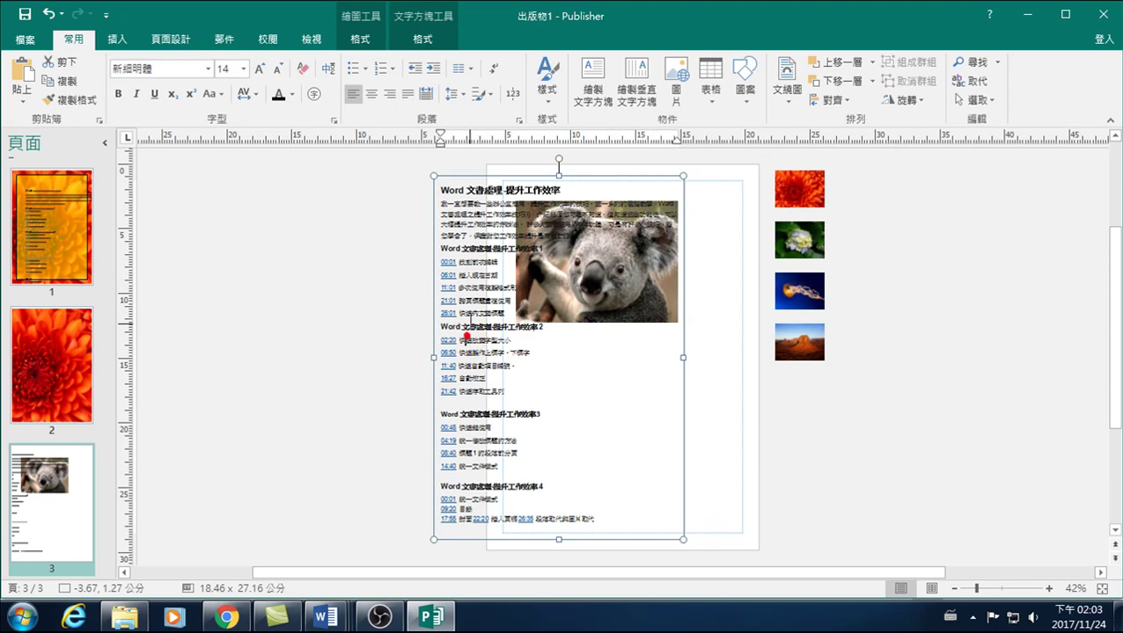
click(593, 308)
click(517, 264)
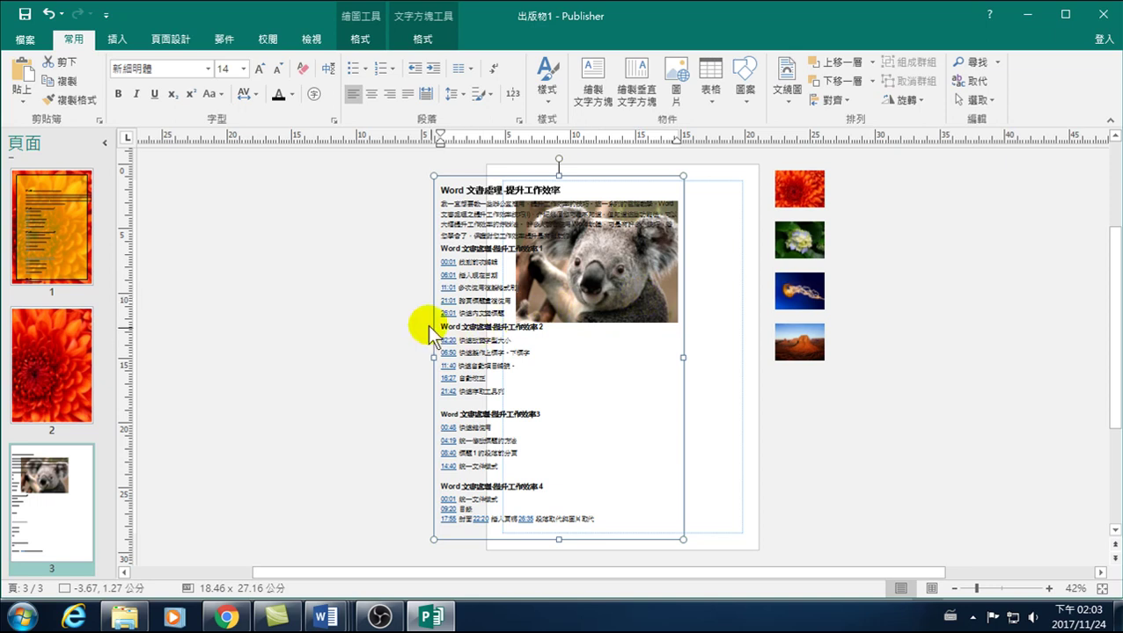
drag(432, 299, 336, 292)
click(629, 264)
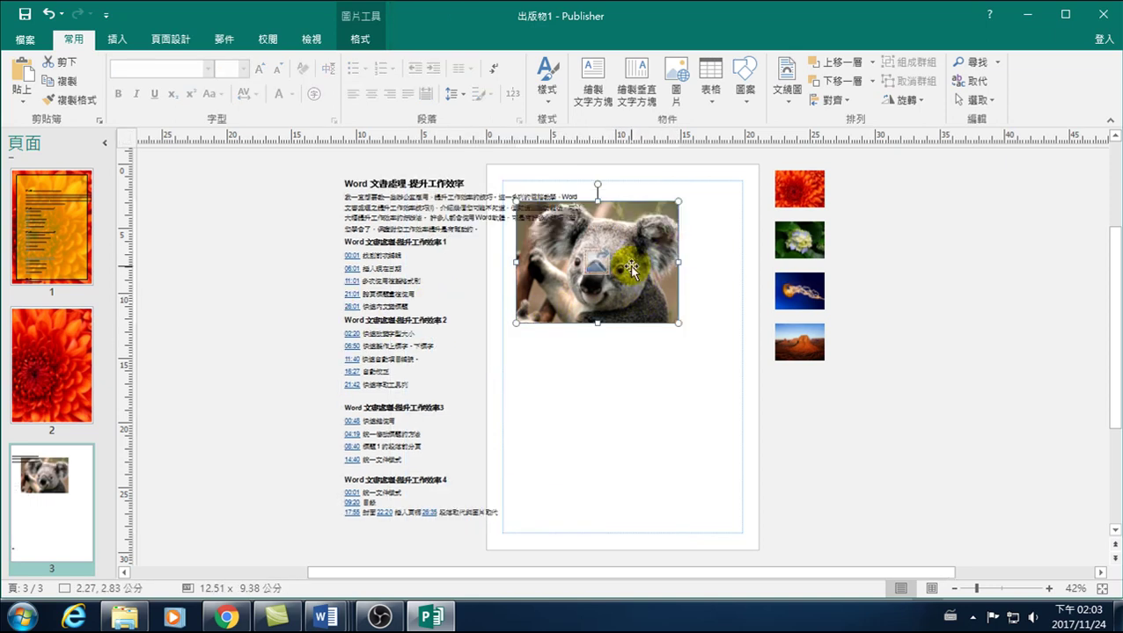
Step: Cut the koala photo with 剪下 and paste it back with the Home tab's 貼上
right_click(651, 255)
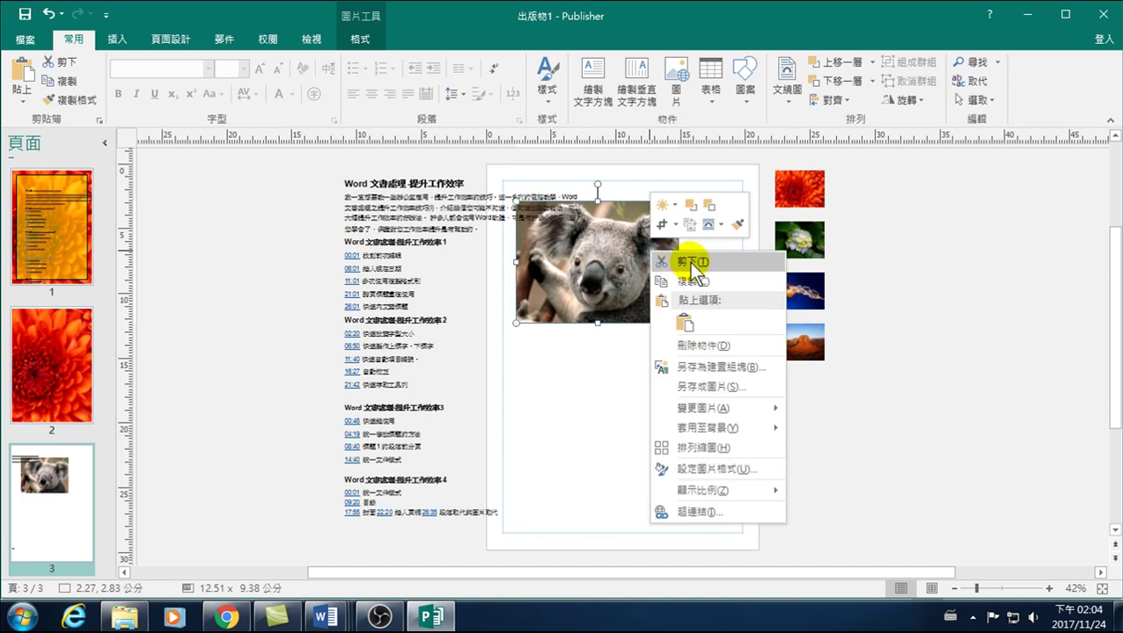
click(688, 261)
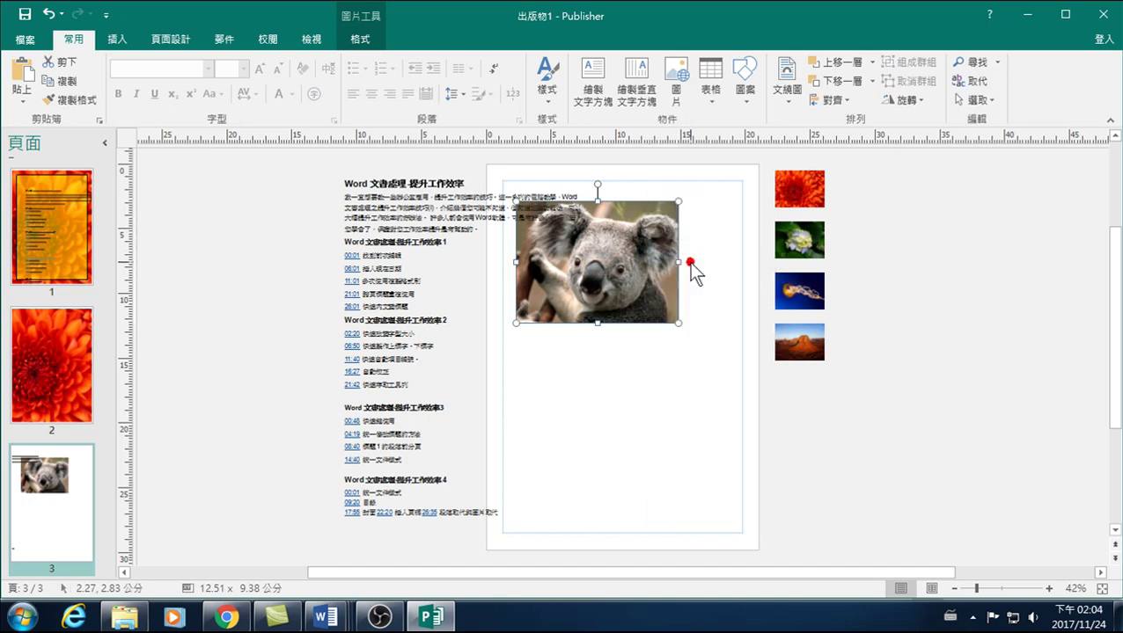
click(450, 242)
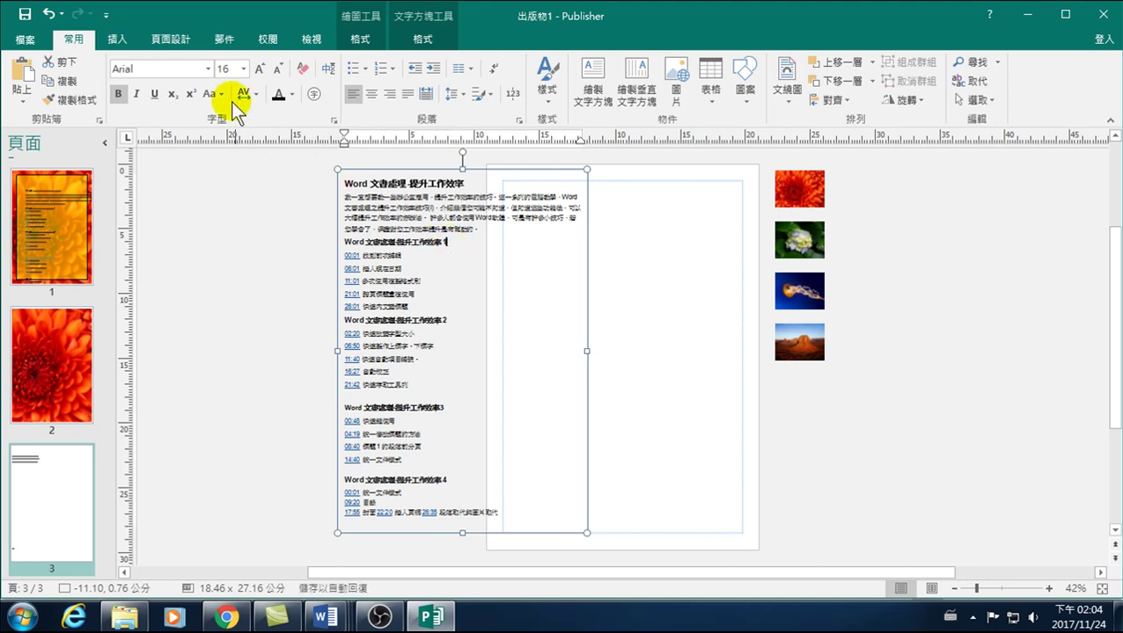
click(21, 77)
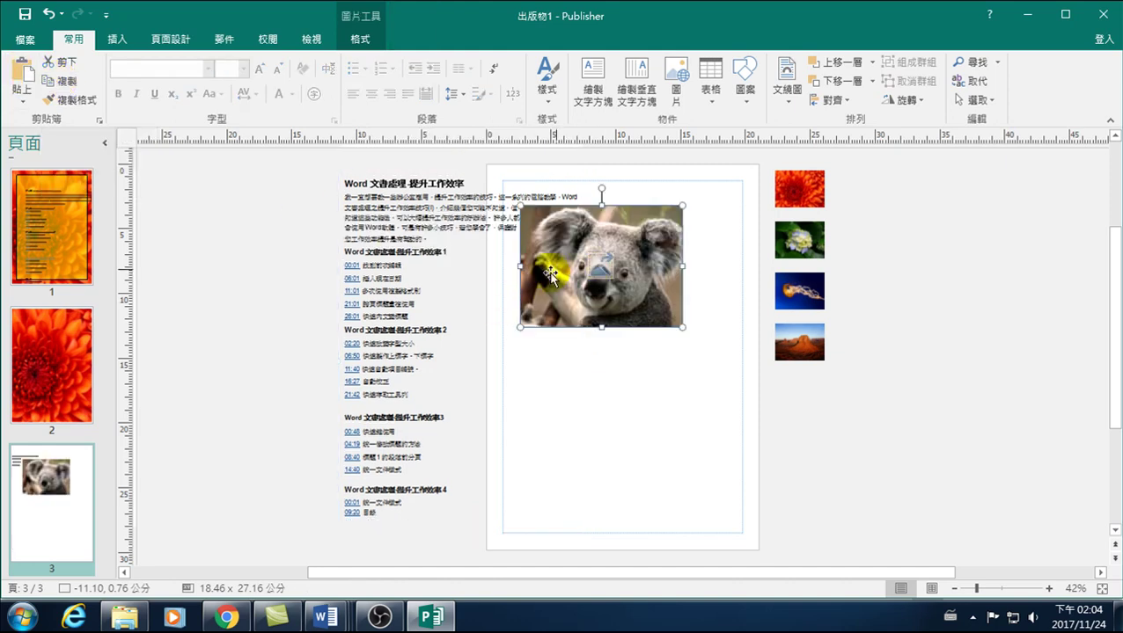
Step: Move the koala photo left and bring the body-text frame back onto page 3
click(464, 221)
click(621, 251)
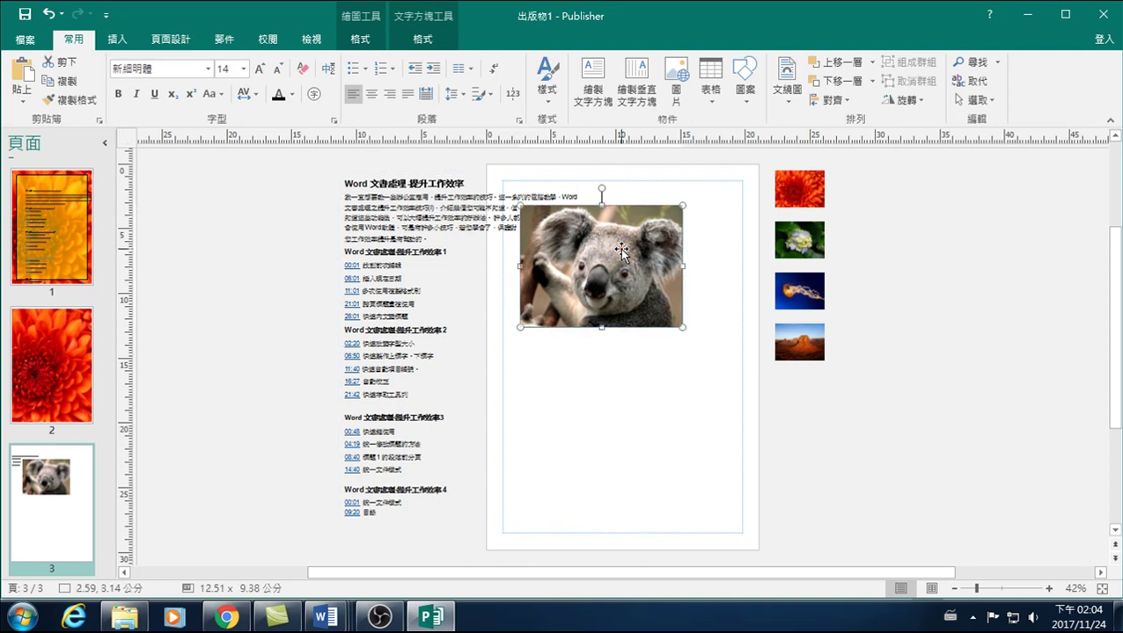
click(464, 205)
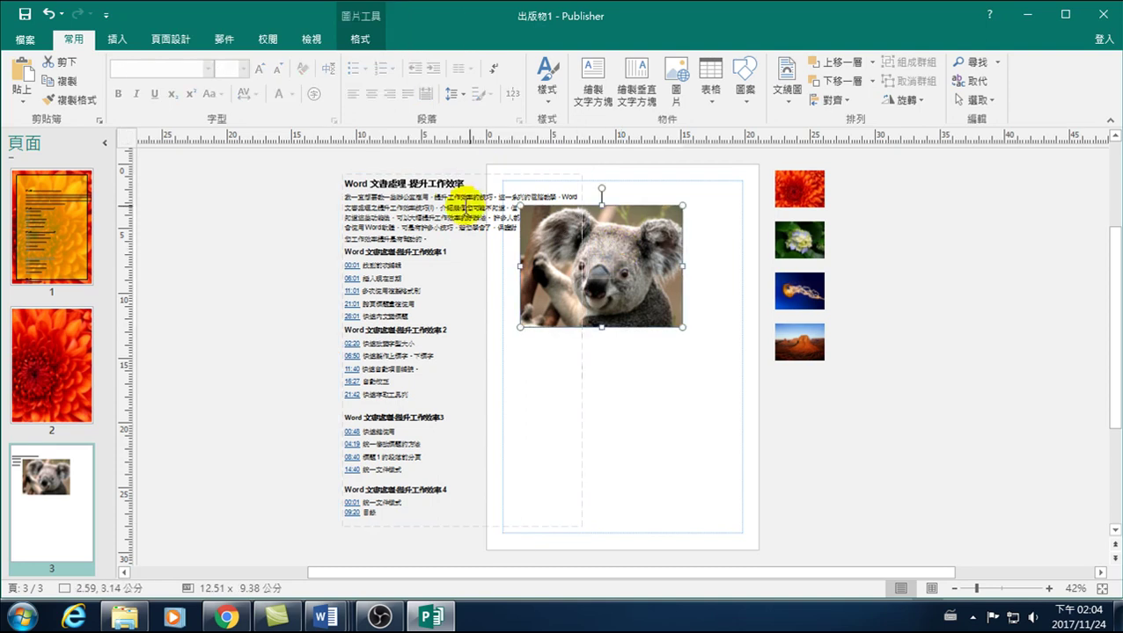
click(512, 235)
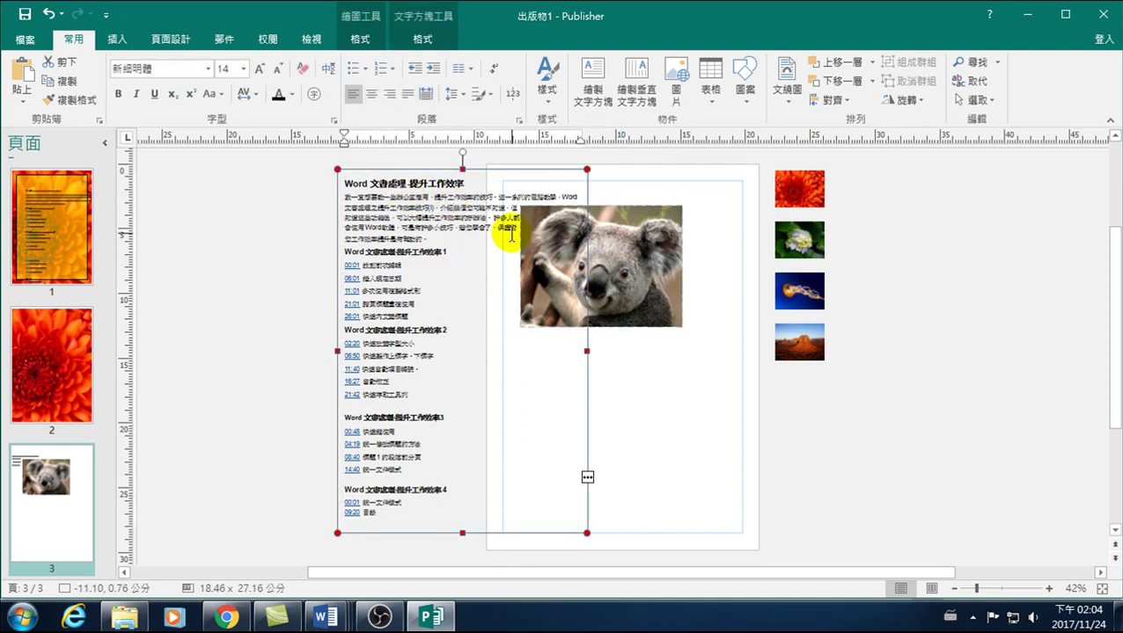
click(626, 257)
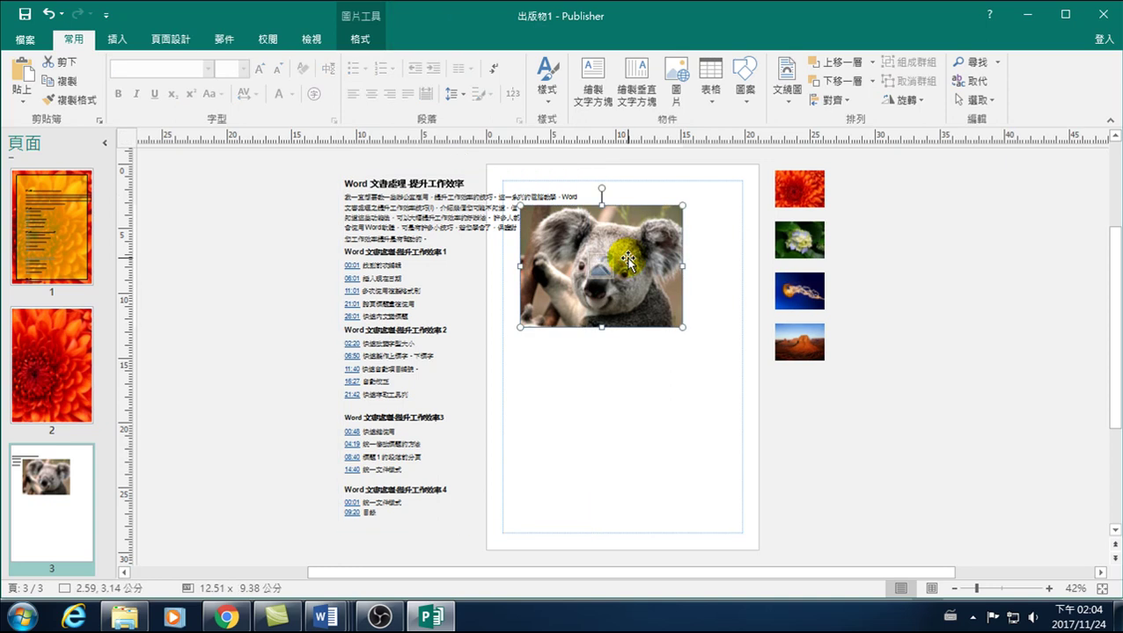
drag(623, 257, 531, 258)
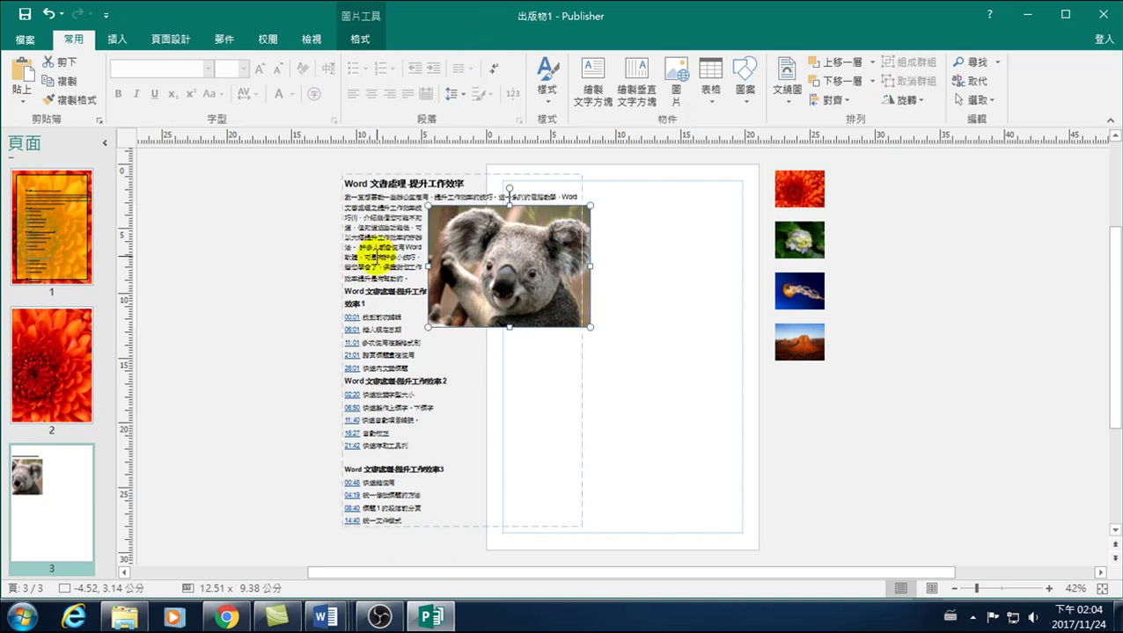
click(376, 255)
drag(376, 169, 536, 177)
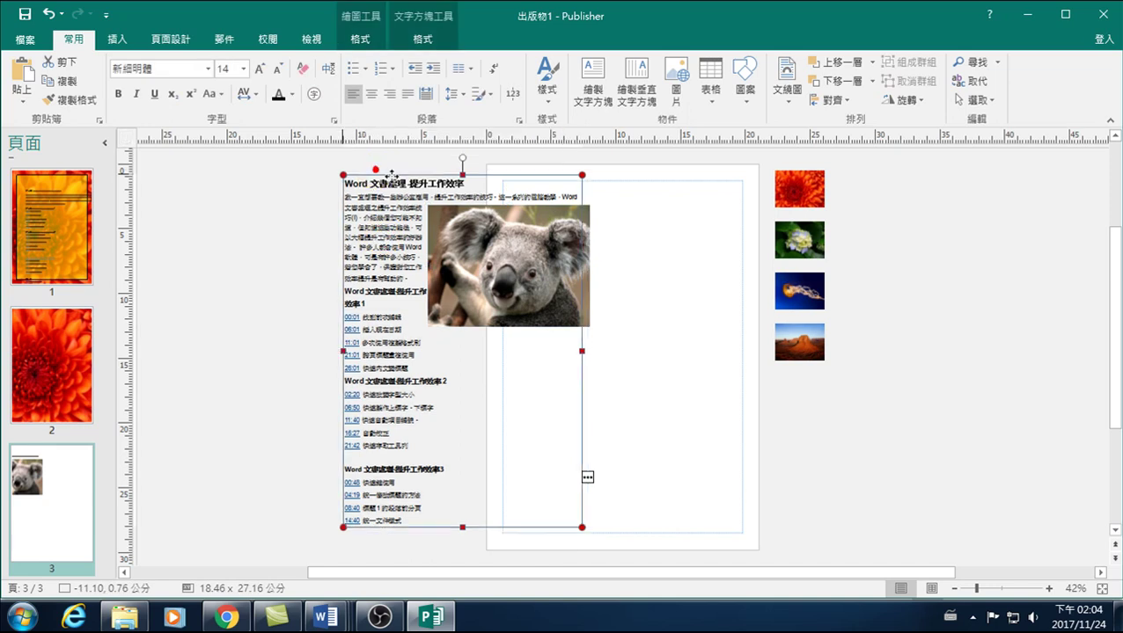
Step: Place the koala in the text column, shrink it to 7.25 × 5.44 cm, and move it near the top
click(466, 264)
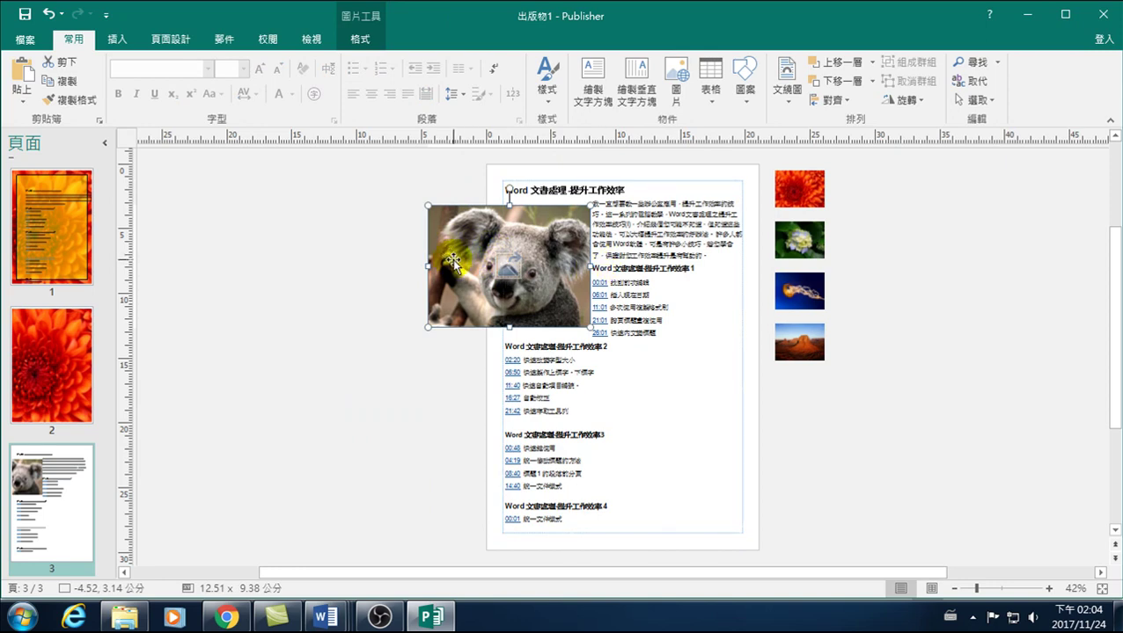
drag(466, 258, 578, 321)
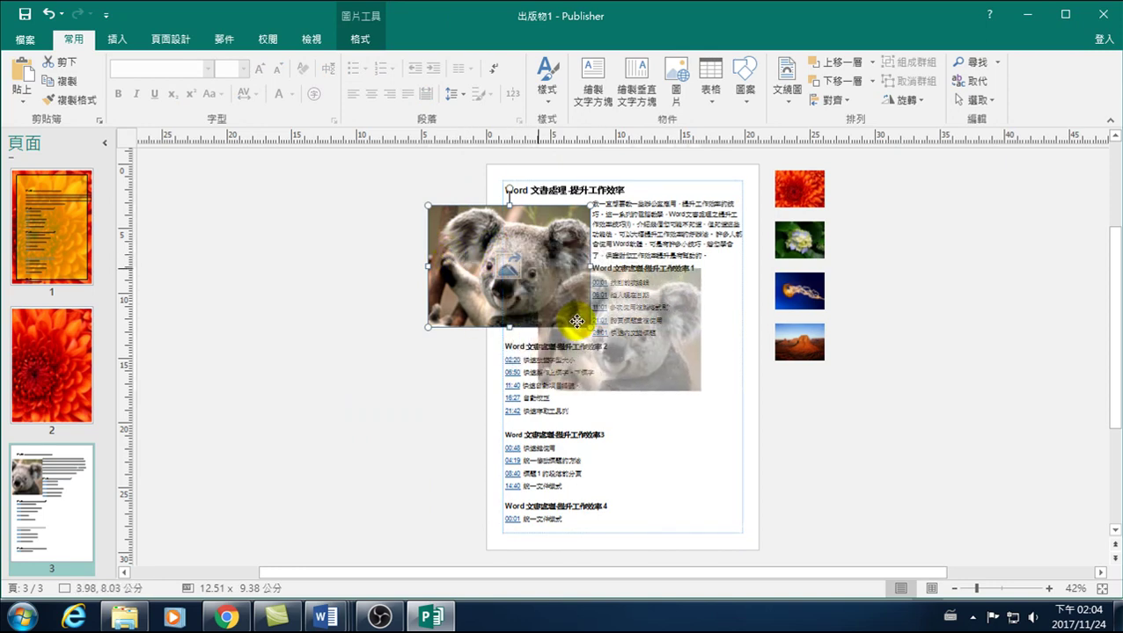
drag(658, 318, 735, 324)
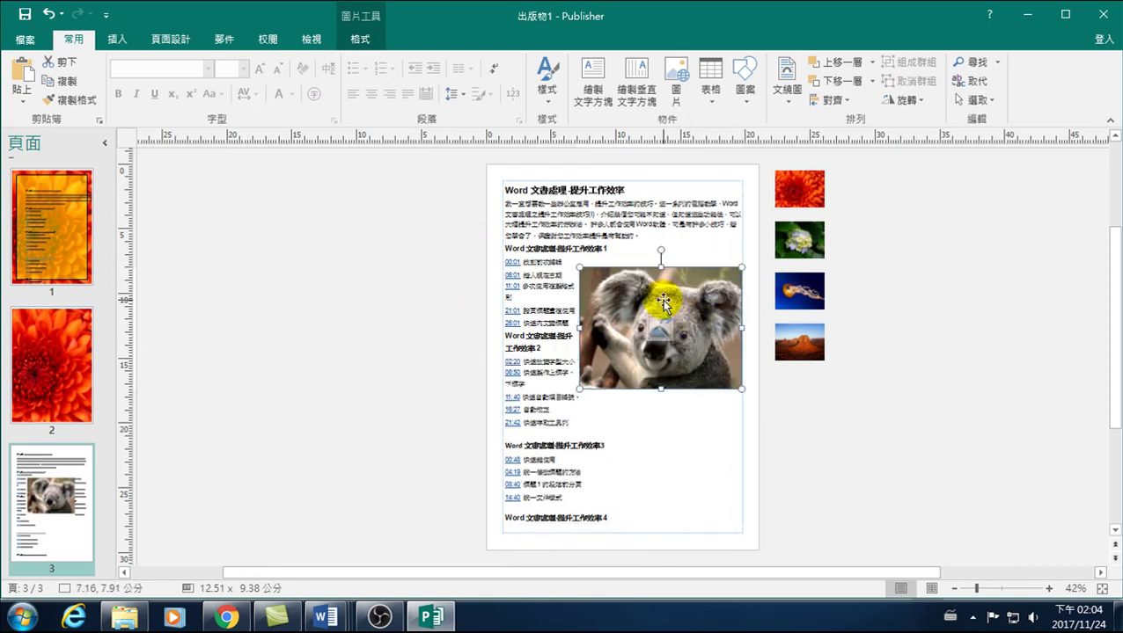
drag(625, 293, 631, 298)
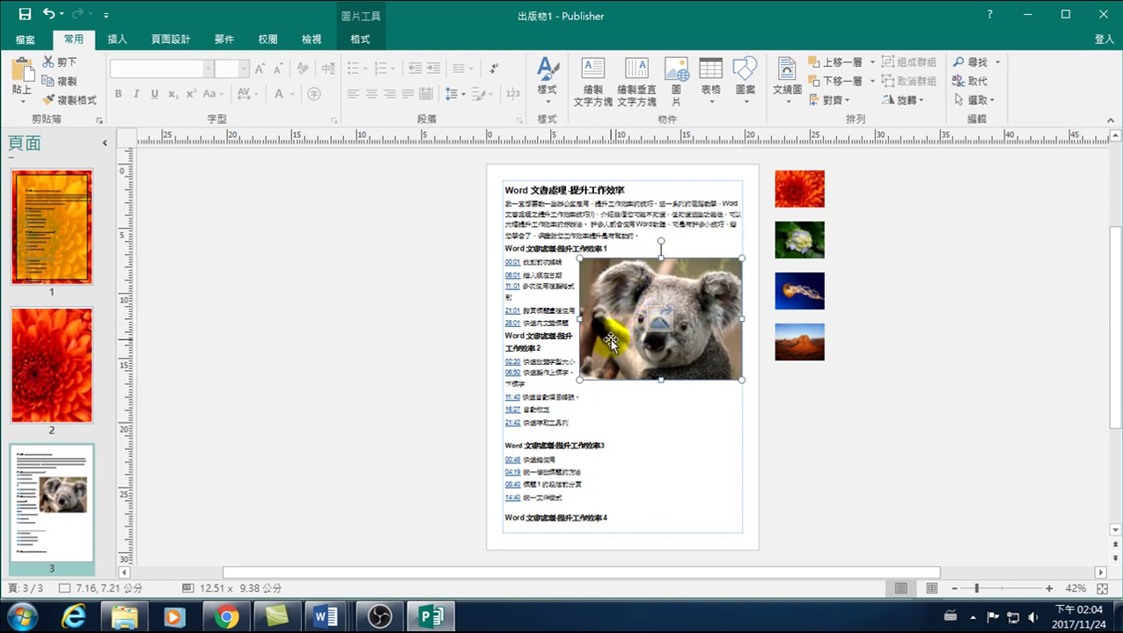
drag(611, 364, 642, 345)
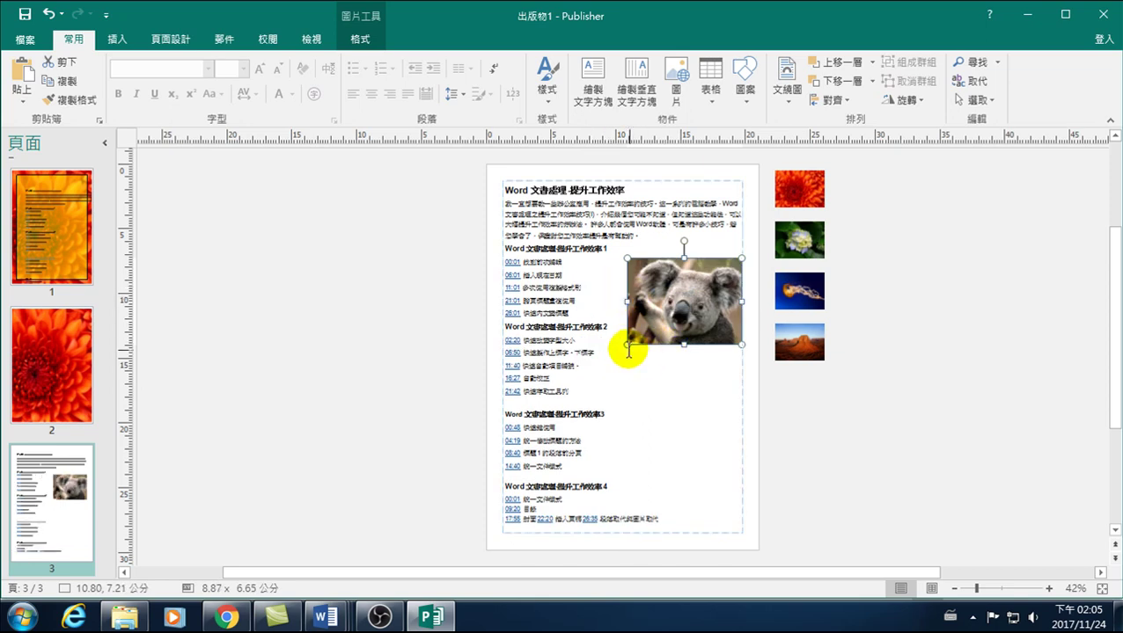
drag(630, 341, 649, 328)
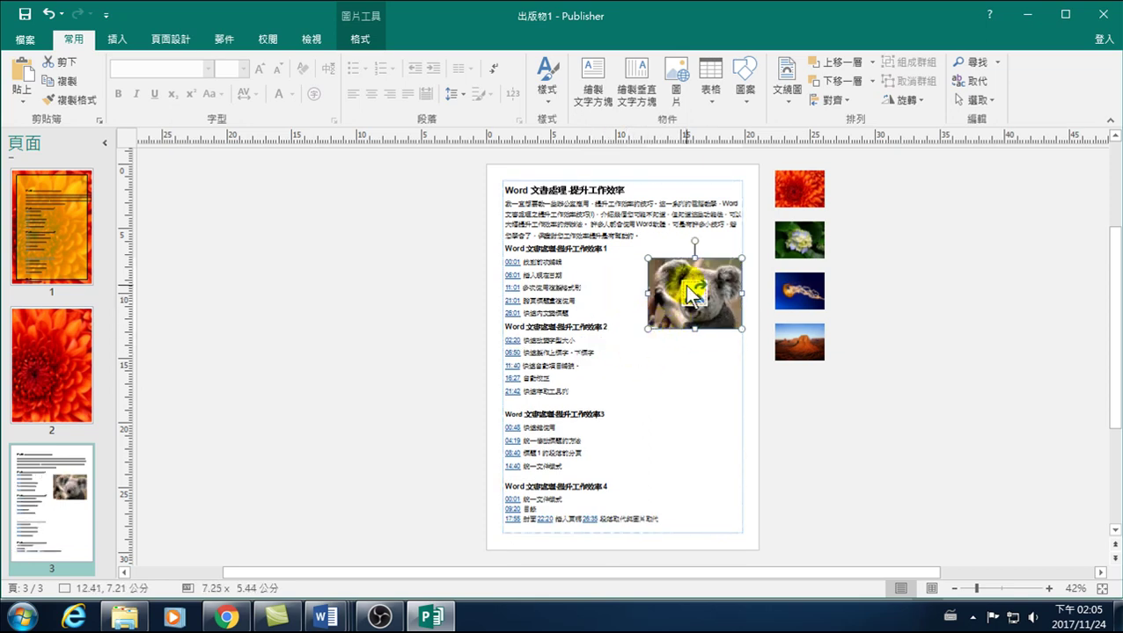
drag(663, 280, 637, 273)
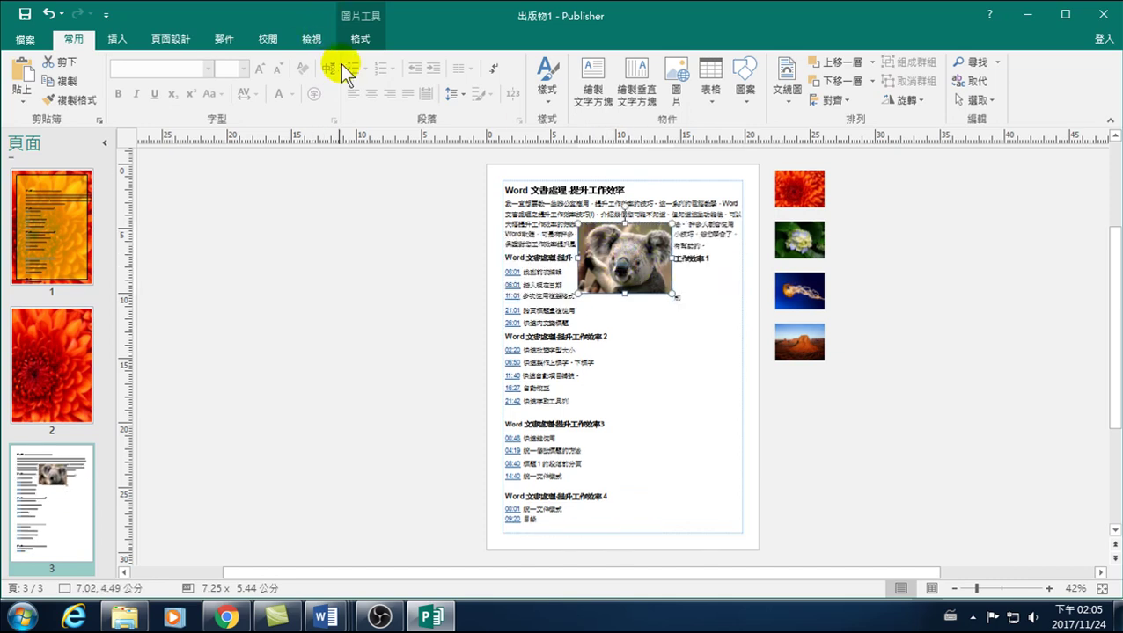
Step: Try Top and Bottom and Tight wrapping on the koala photo, then settle on Through (穿透)
click(363, 38)
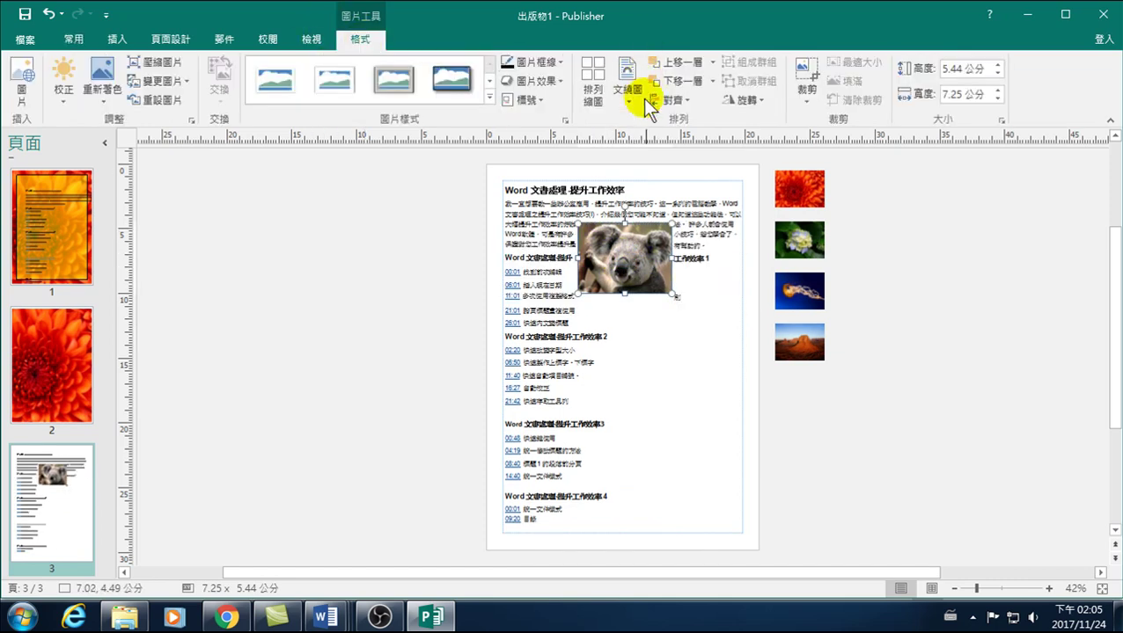
click(627, 72)
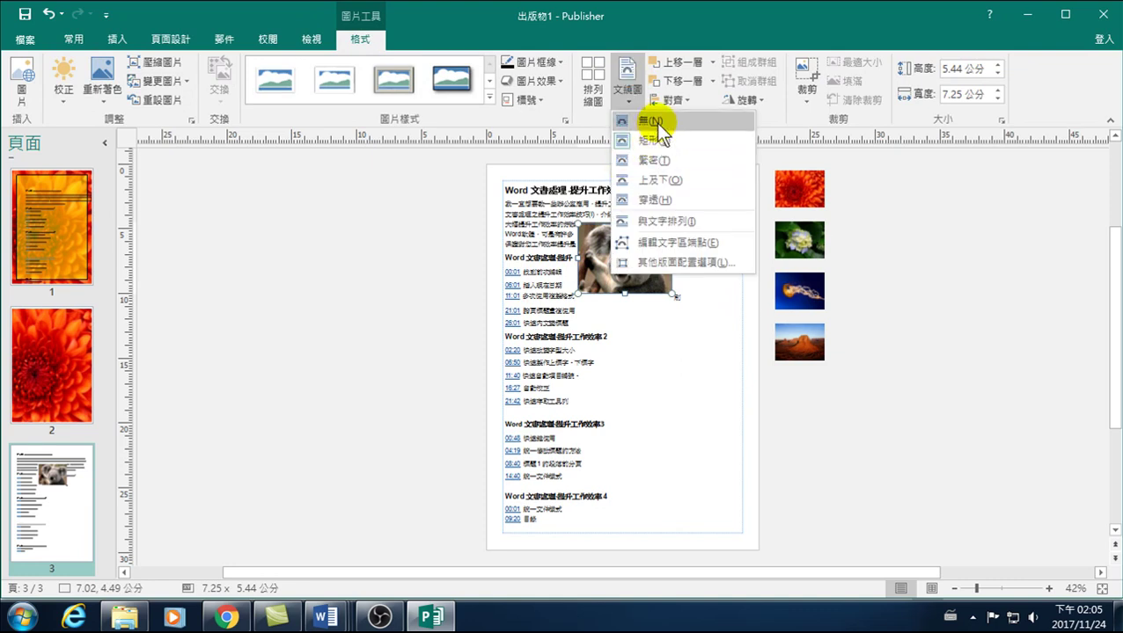
click(661, 180)
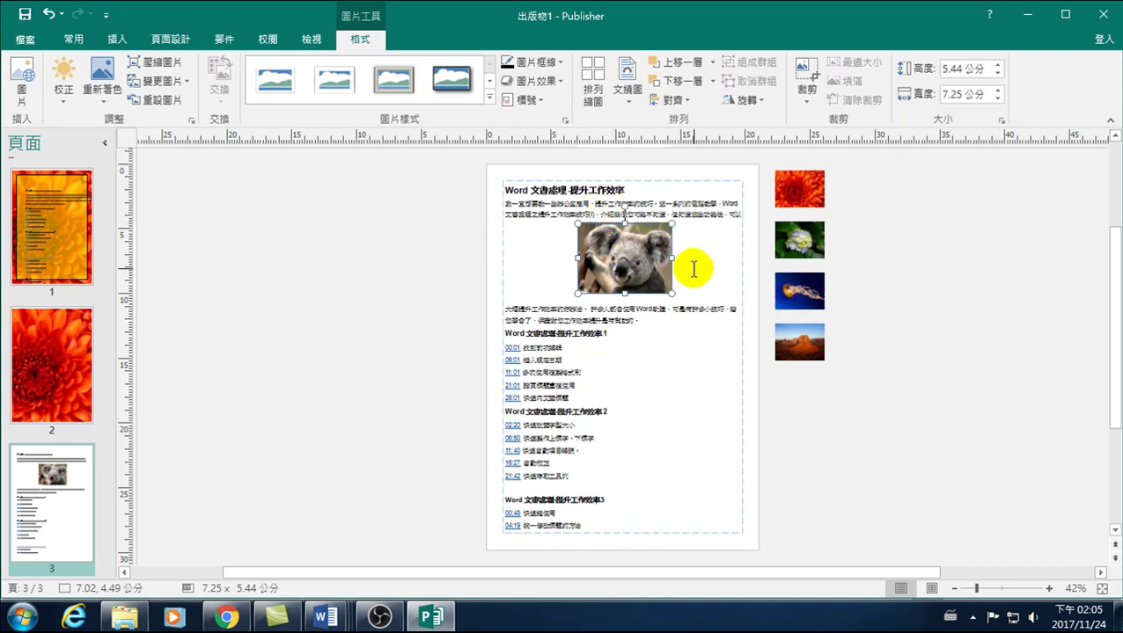
click(630, 91)
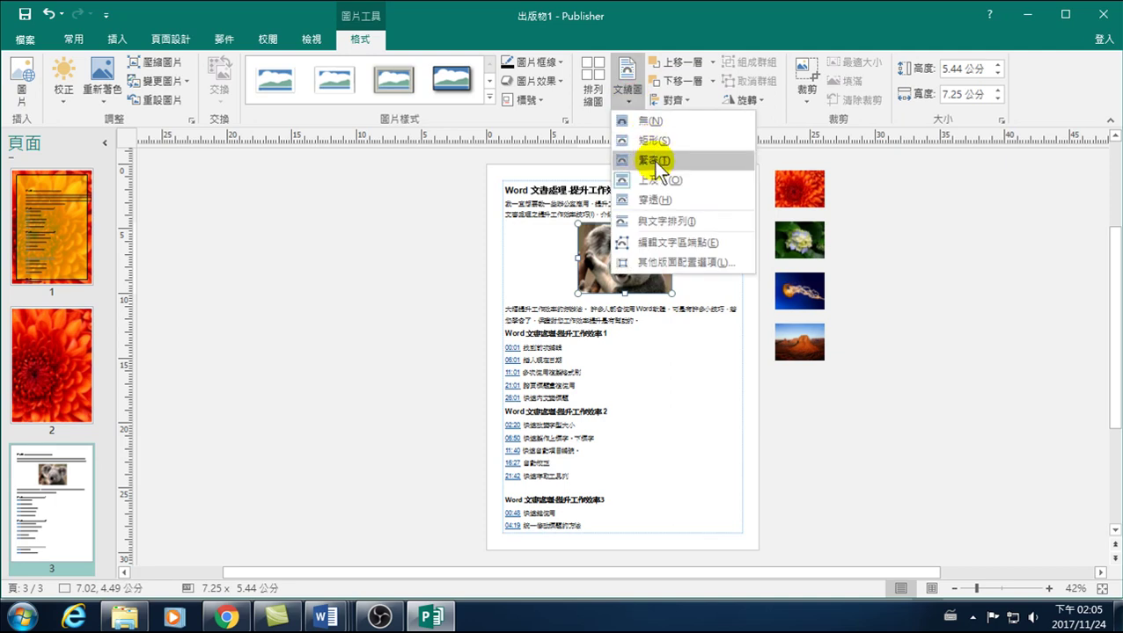
click(653, 160)
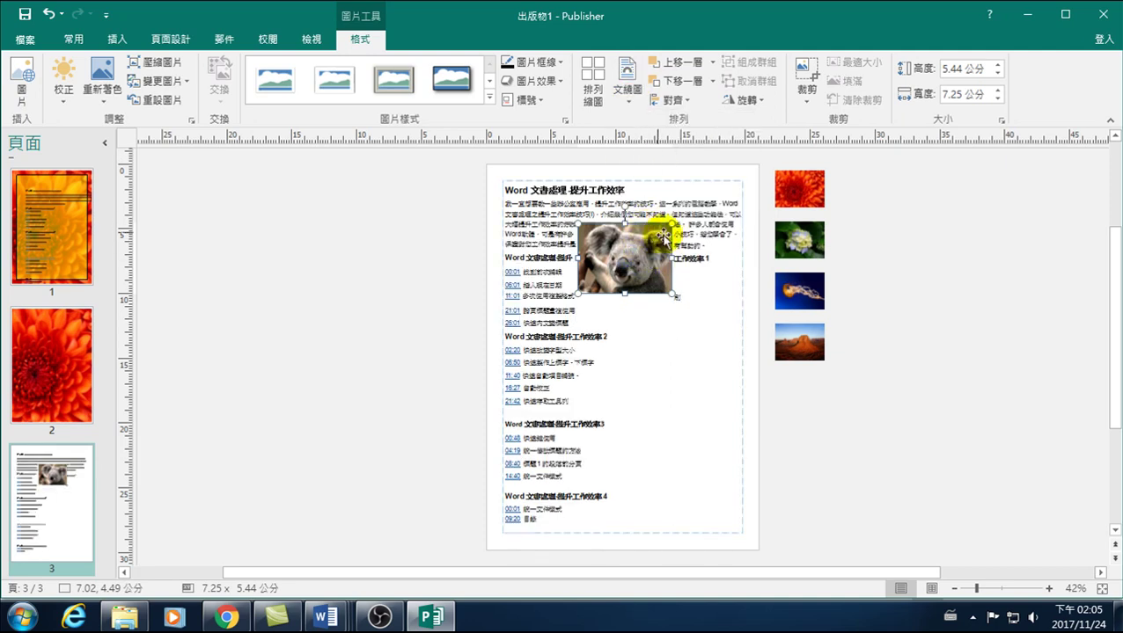
click(628, 90)
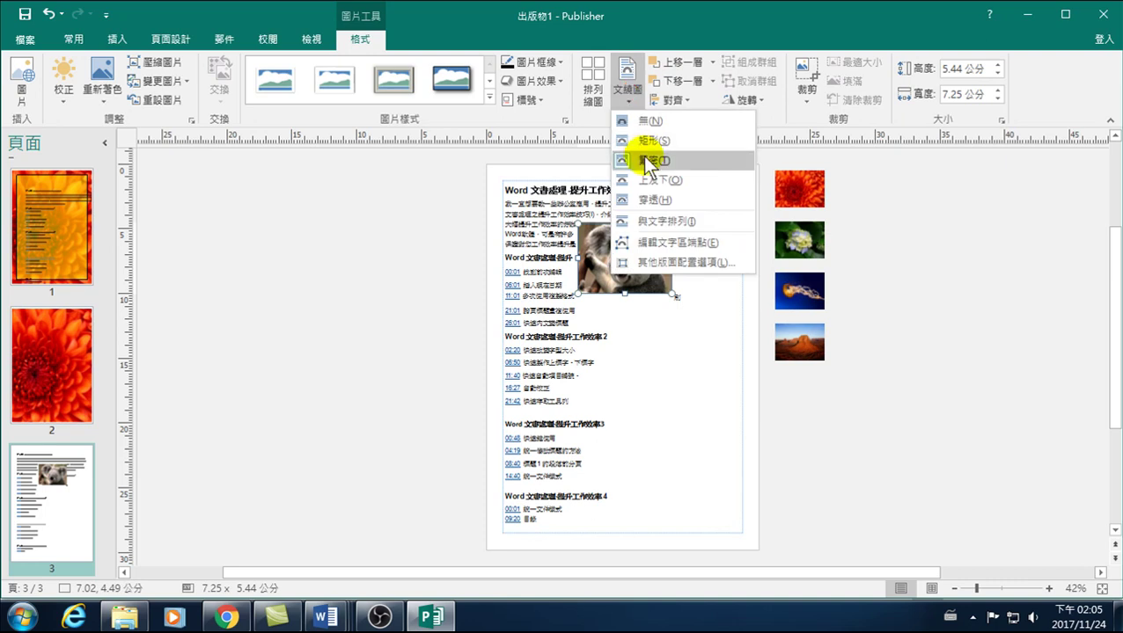
click(652, 198)
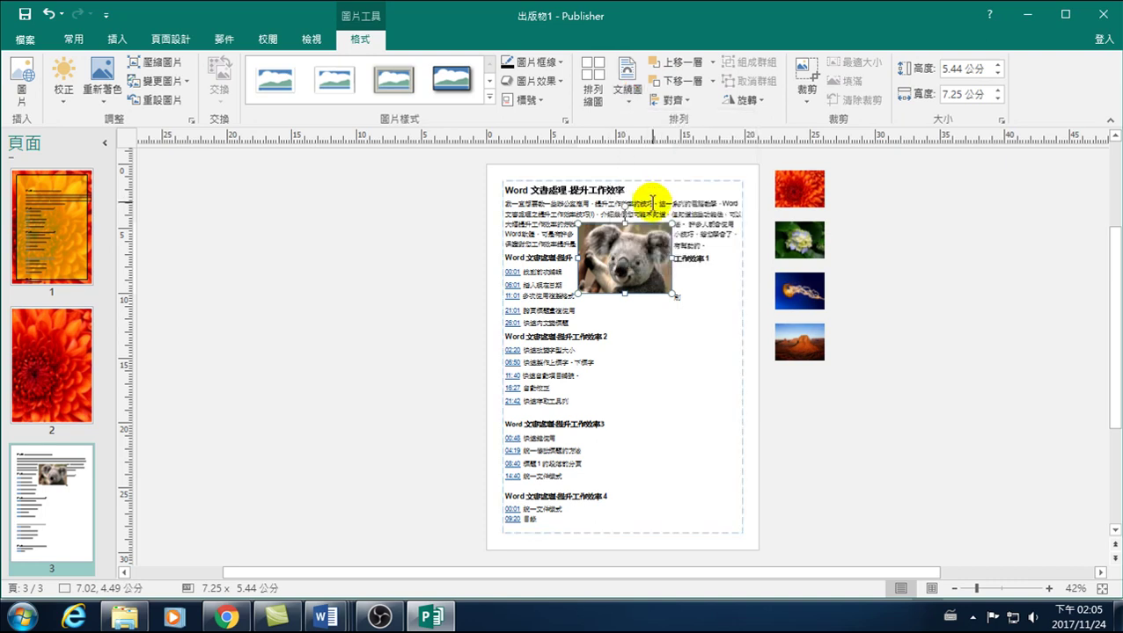
Step: Move the koala photo up under the heading and reapply Through wrapping
mouse_move(658, 253)
mouse_down()
mouse_move(688, 236)
mouse_move(633, 225)
mouse_up()
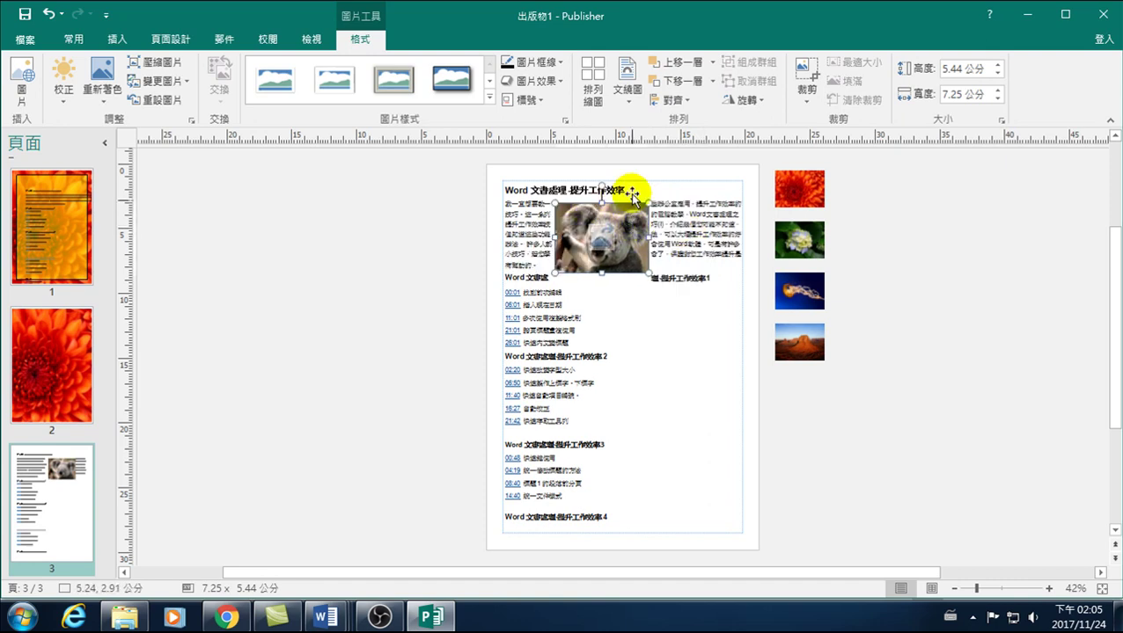
click(629, 88)
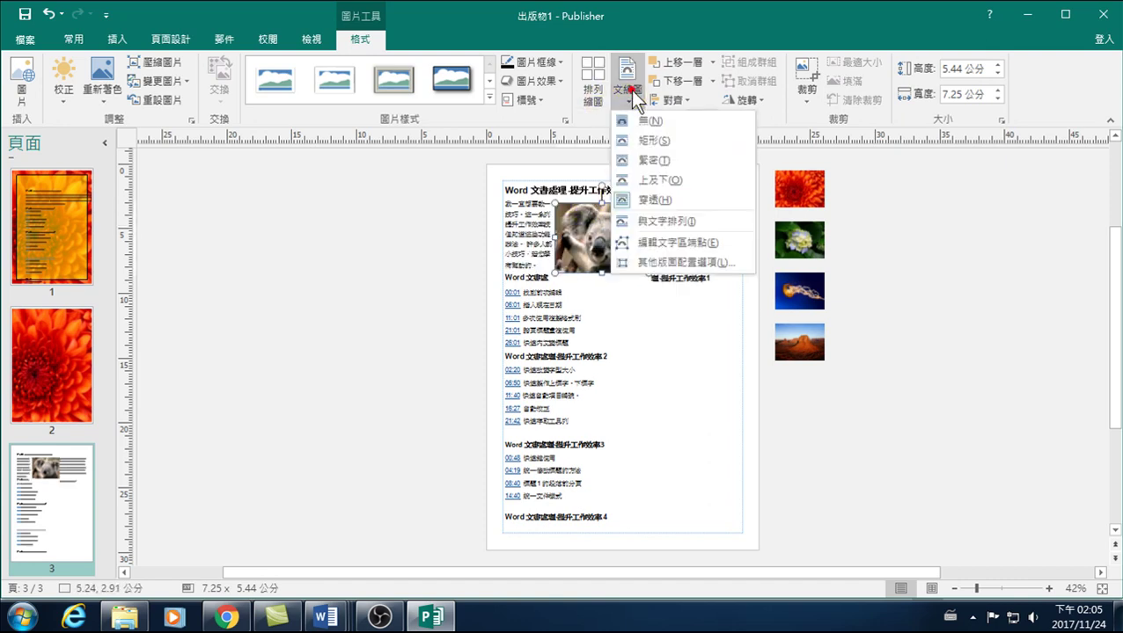
click(654, 202)
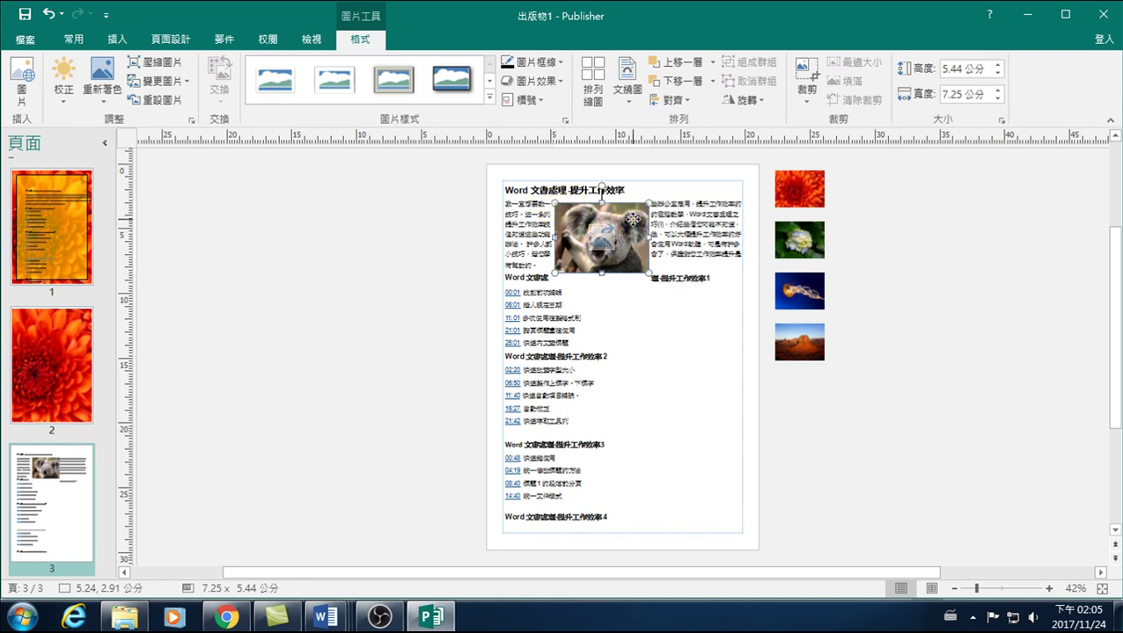
mouse_move(605, 245)
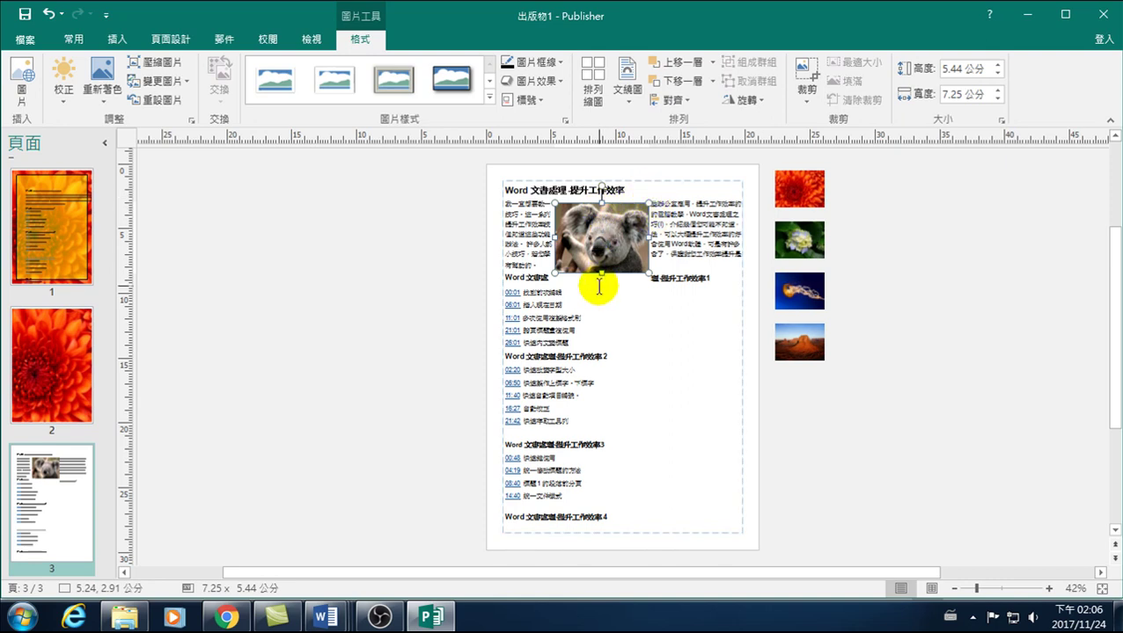
drag(623, 276, 576, 263)
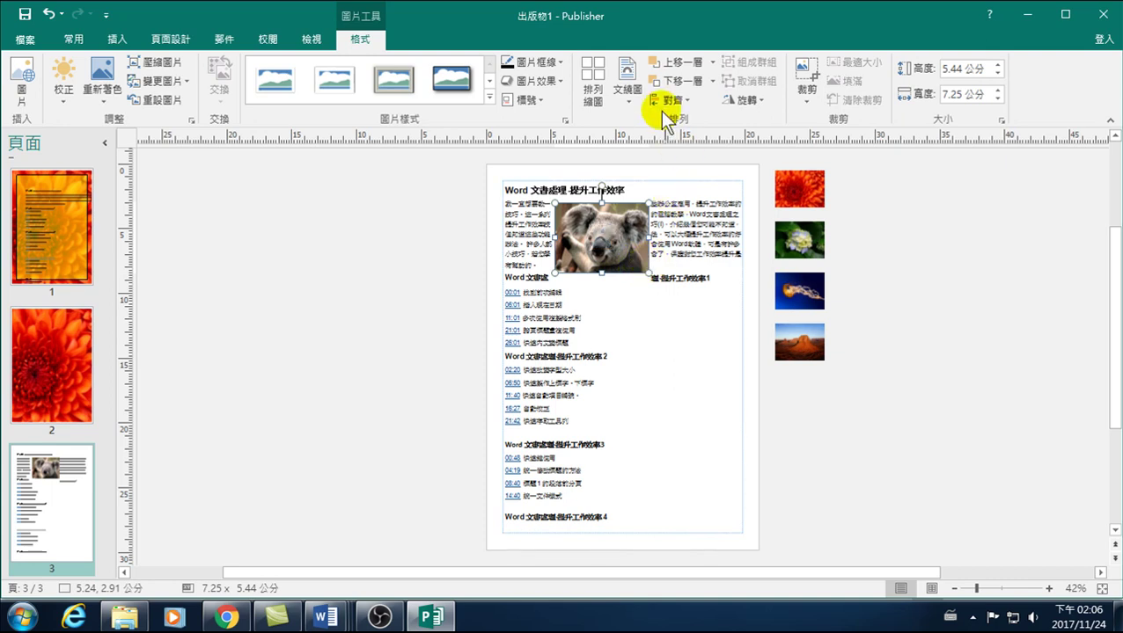
click(628, 88)
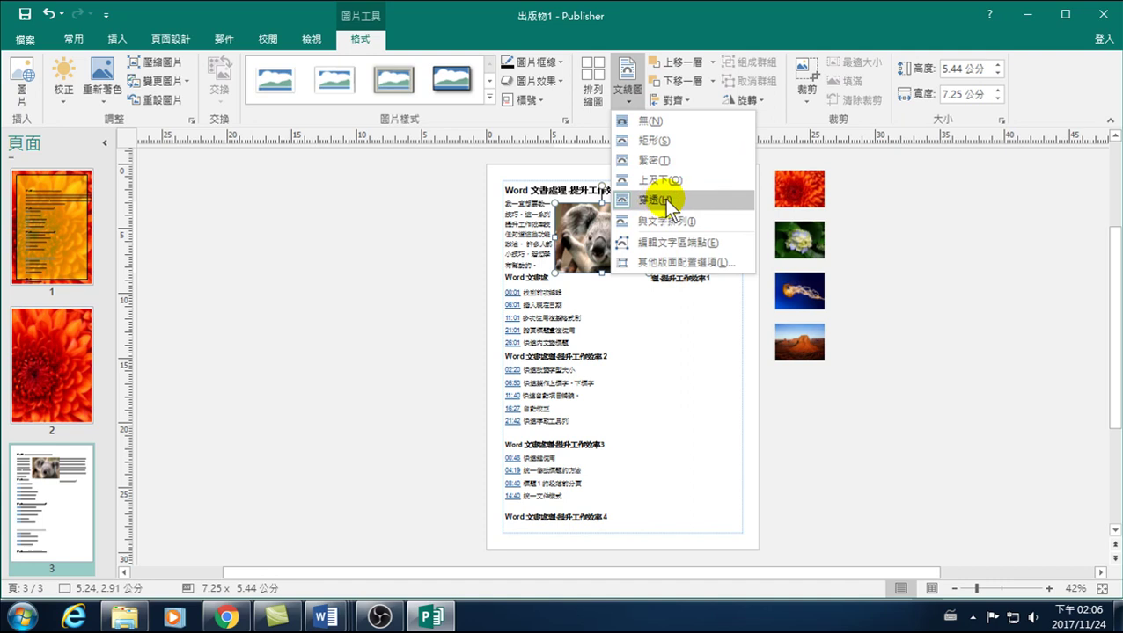
Step: Apply Square (矩形) wrapping to the koala and position it at the text frame's top right
click(652, 143)
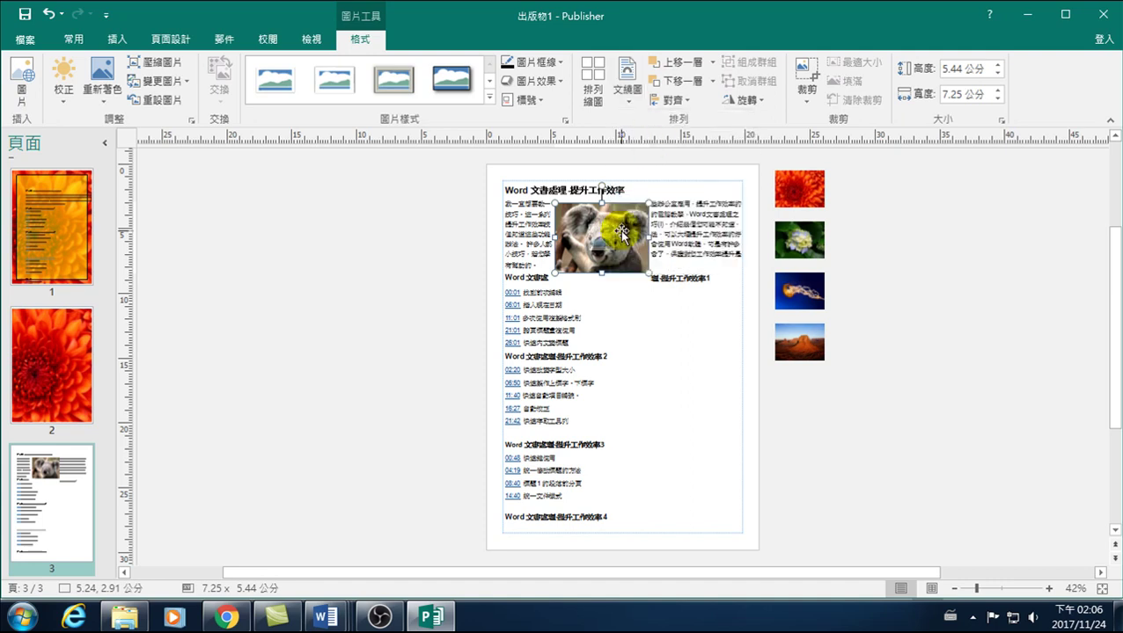
drag(635, 227, 713, 229)
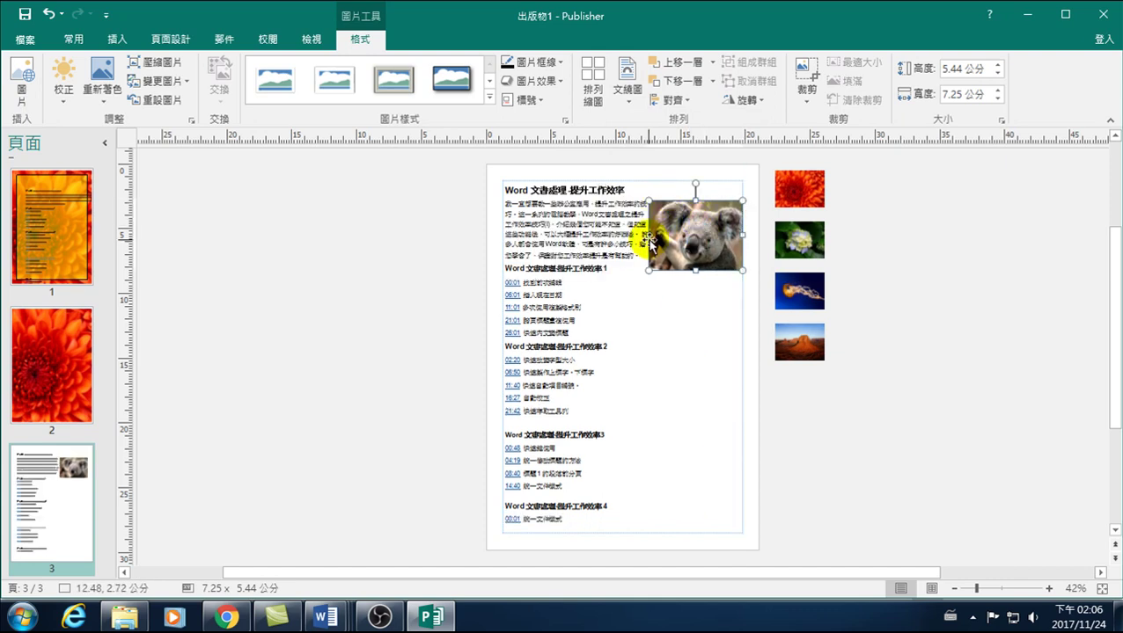
click(954, 278)
drag(695, 220, 662, 218)
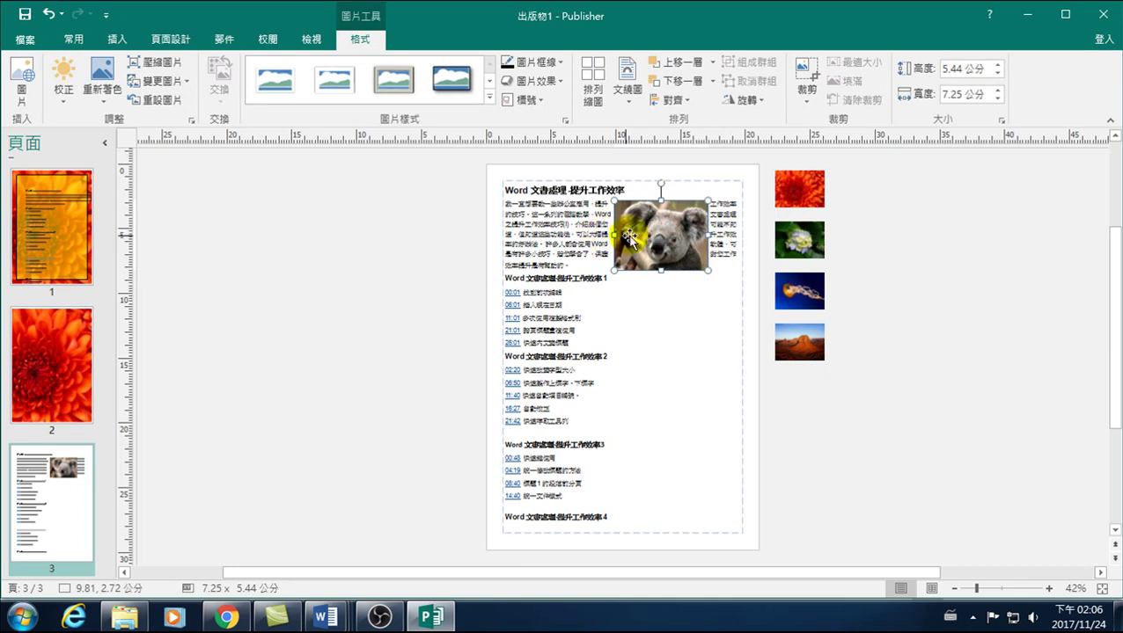
mouse_move(692, 226)
mouse_down()
mouse_move(727, 222)
mouse_move(689, 246)
mouse_up()
Step: Enlarge the desert photo from the scratch area to 11.11 × 8.34 cm and place it over page 3's middle text
click(810, 354)
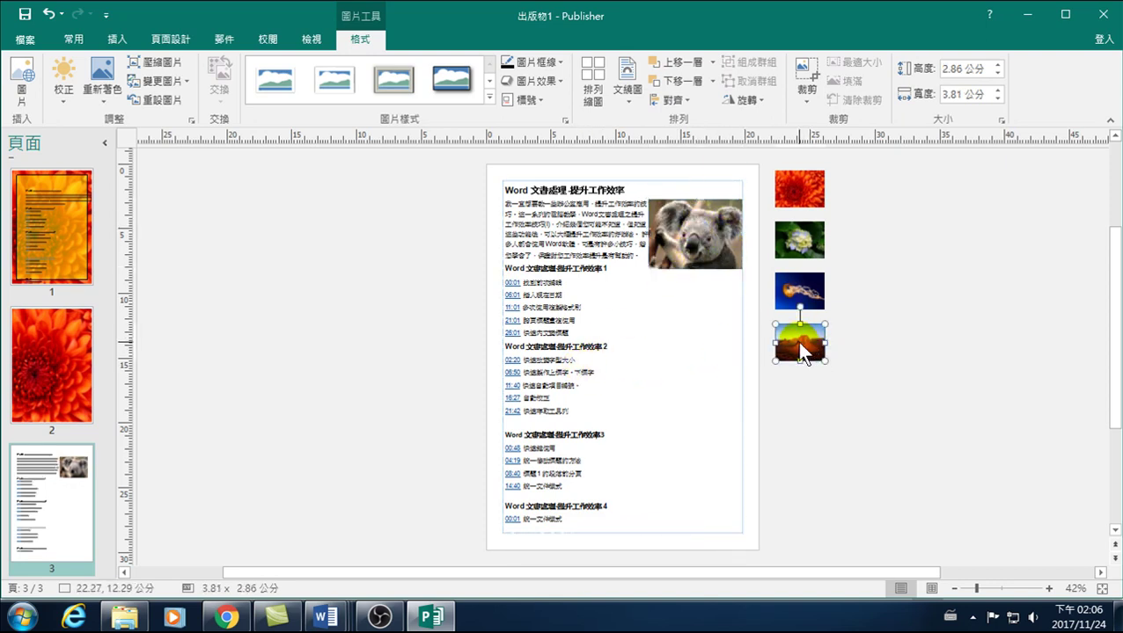
drag(824, 361, 920, 432)
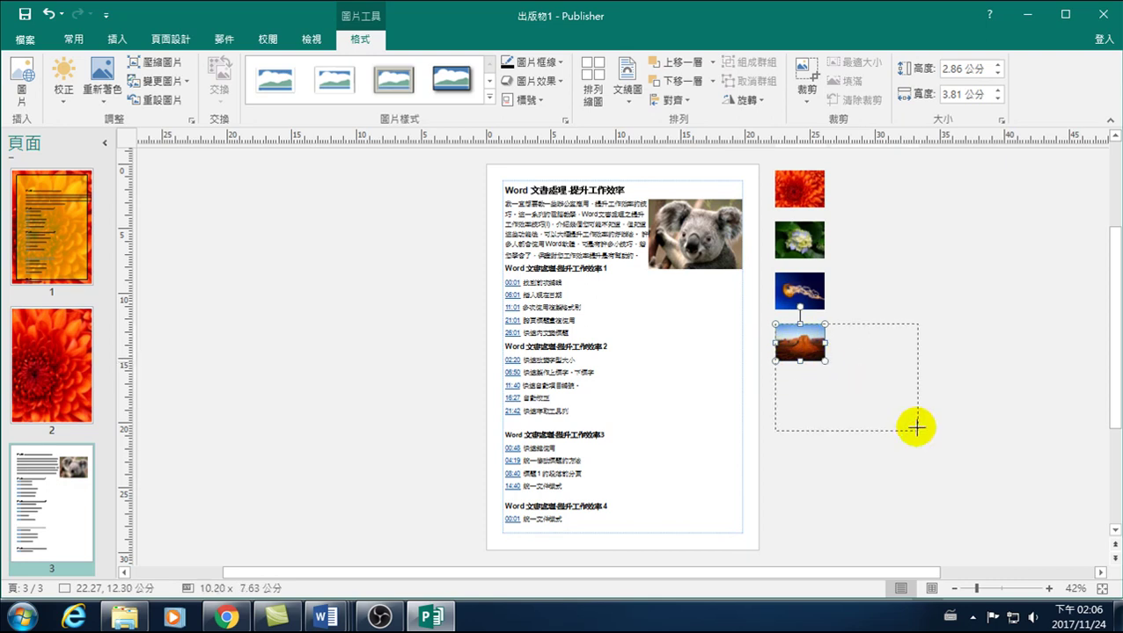
drag(867, 351, 651, 348)
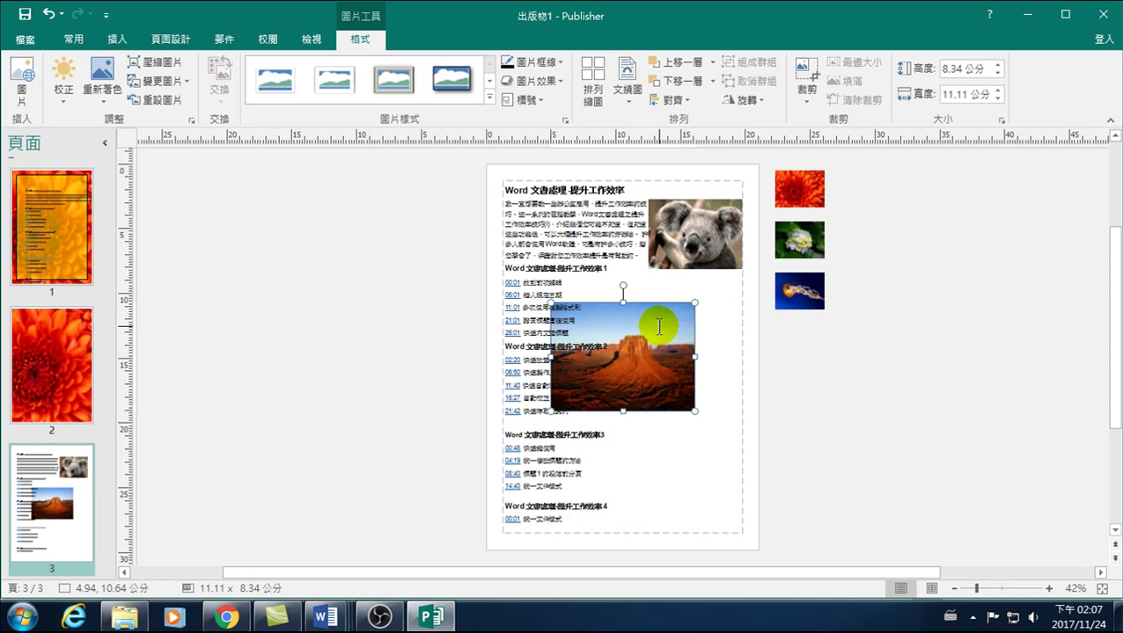
Step: Cut the desert photo and paste it into the body text box
click(81, 40)
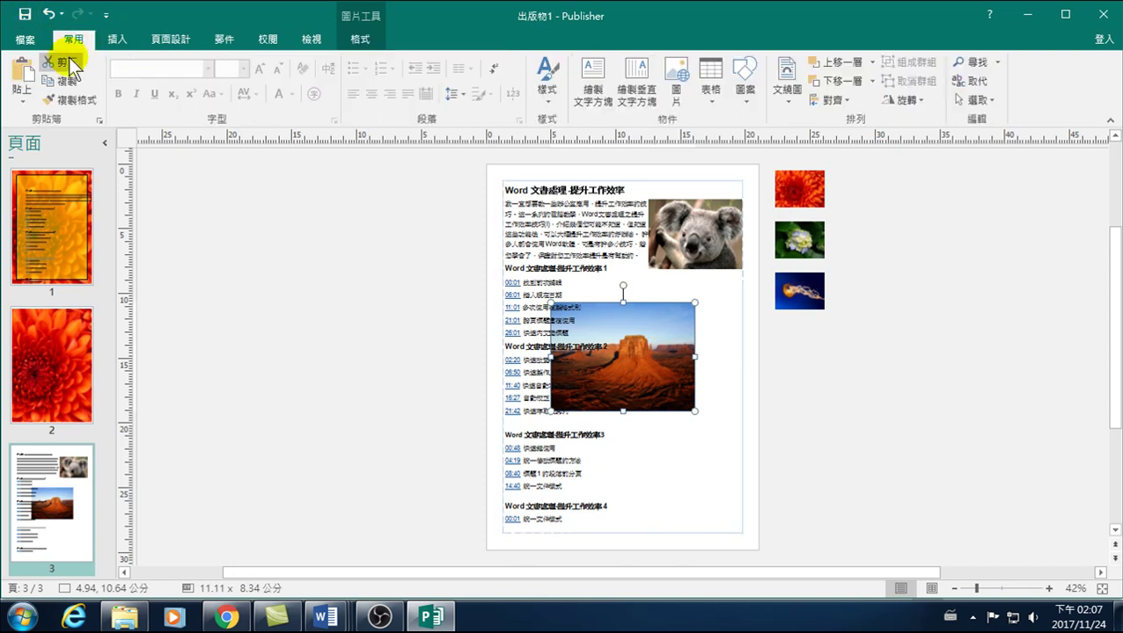
click(66, 62)
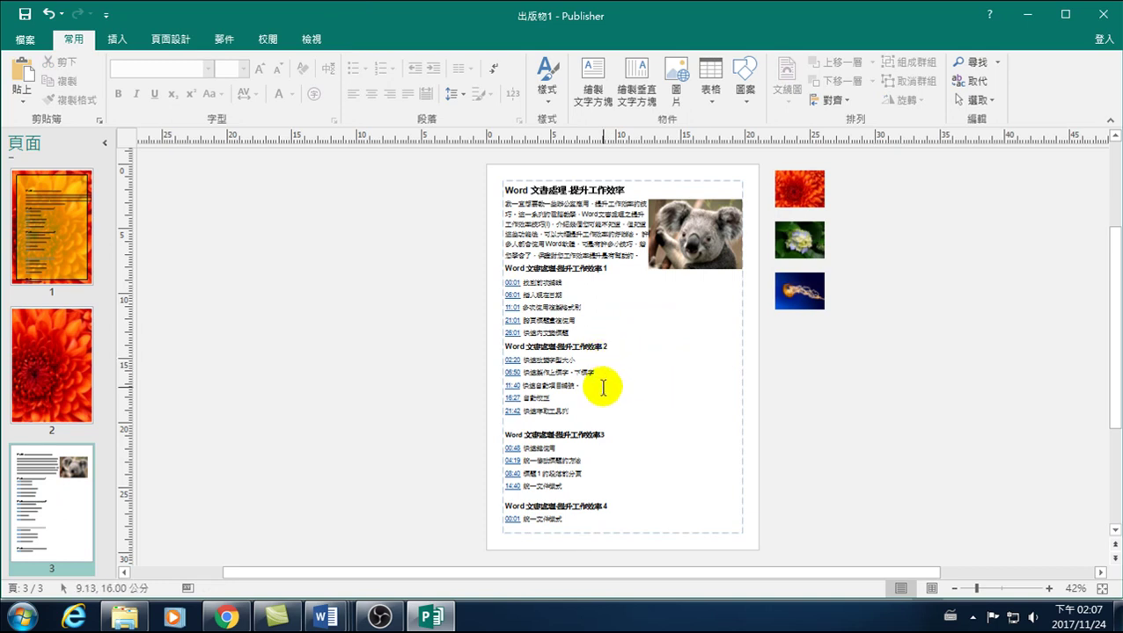
click(577, 360)
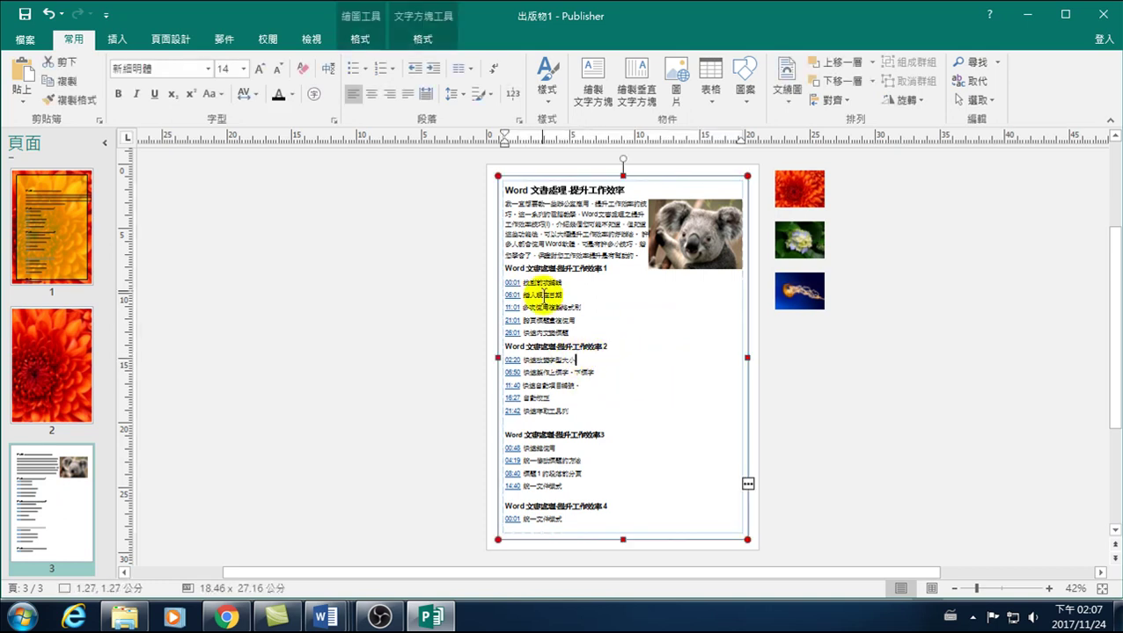
click(24, 79)
Step: Move the pasted desert photo off page 3 to the right, below the small pictures, and deselect it
click(629, 360)
drag(661, 334, 704, 330)
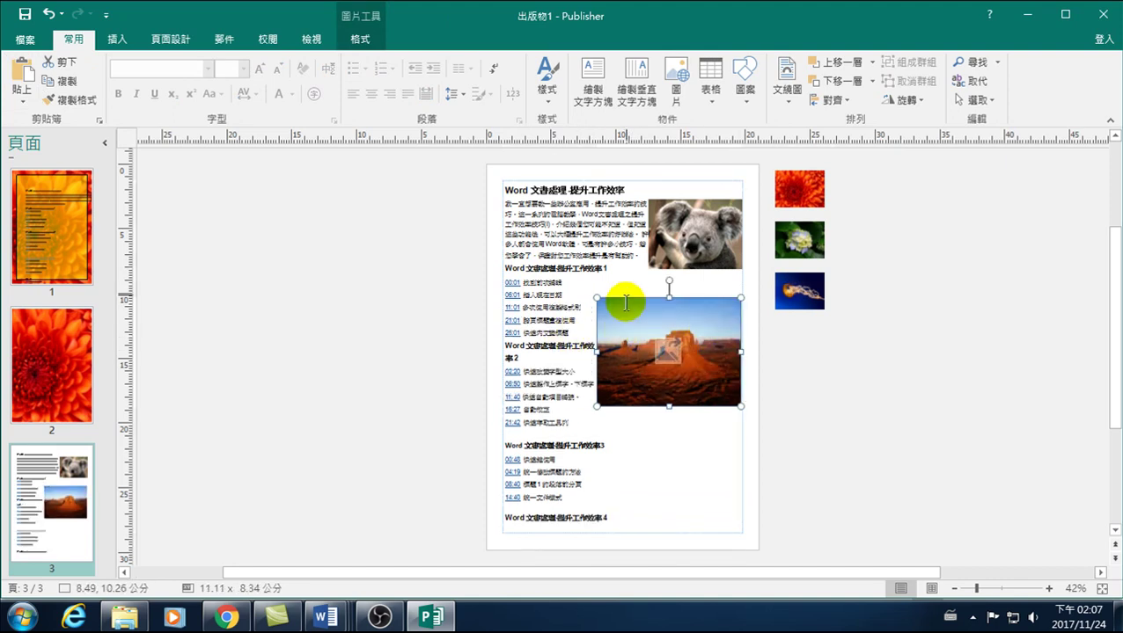
click(360, 39)
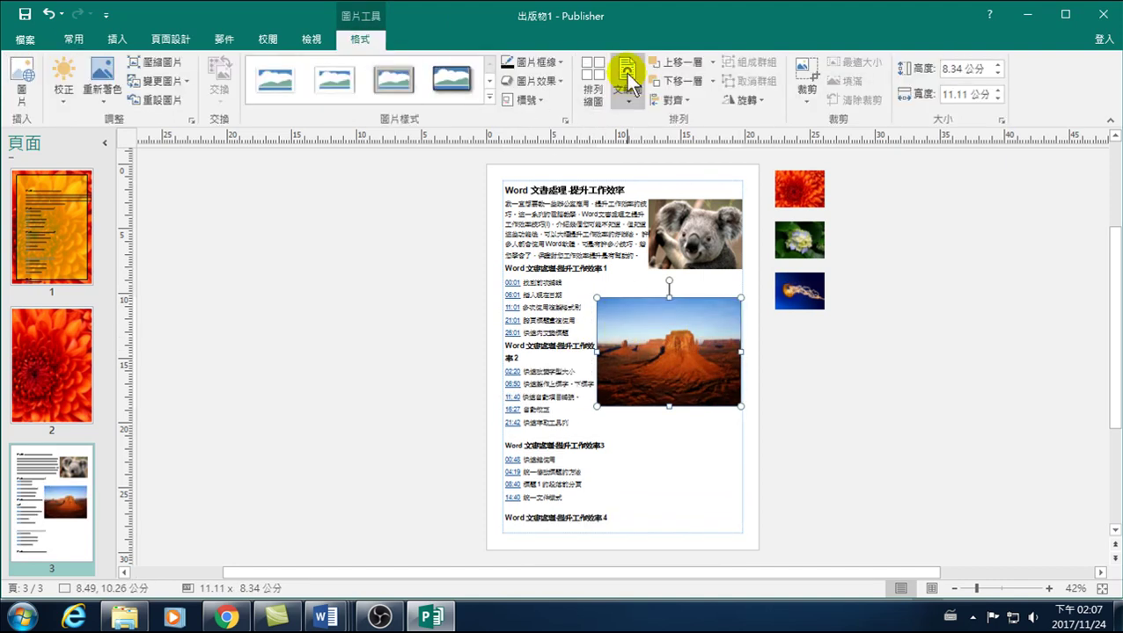
drag(740, 406, 737, 409)
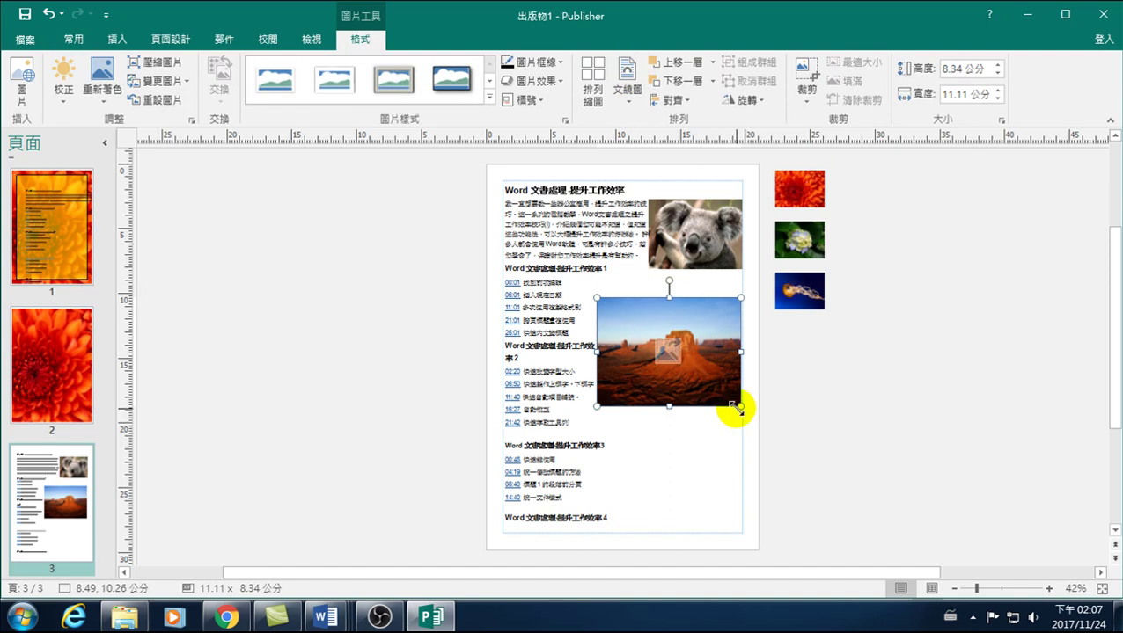
mouse_move(719, 352)
mouse_down()
mouse_move(892, 364)
mouse_move(774, 330)
mouse_move(651, 250)
mouse_move(652, 262)
mouse_move(865, 339)
mouse_up()
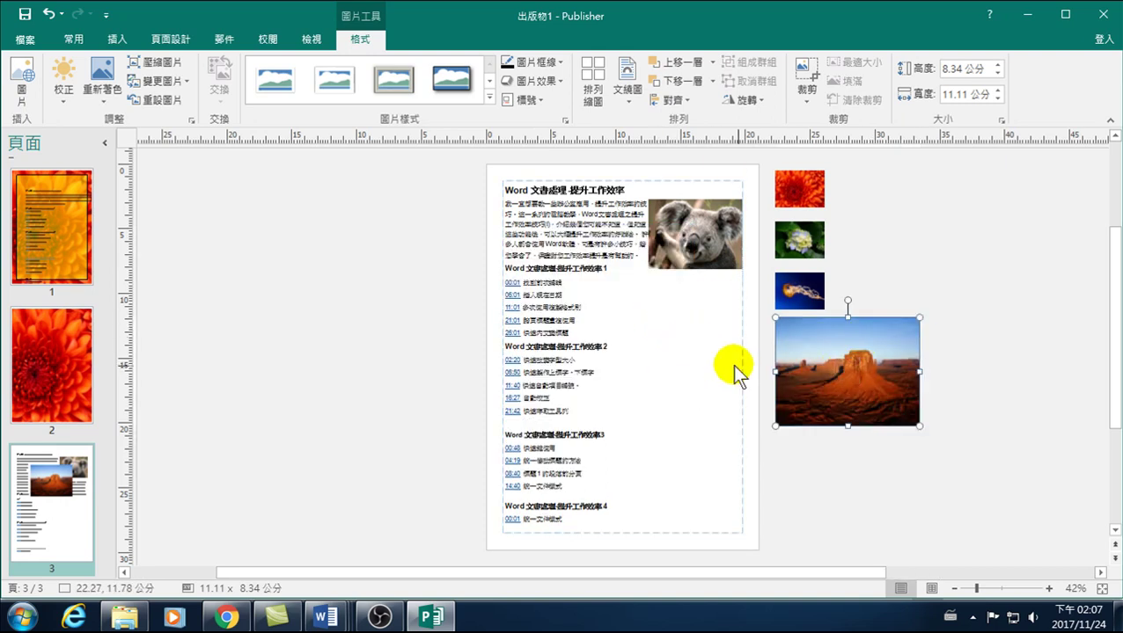
click(973, 367)
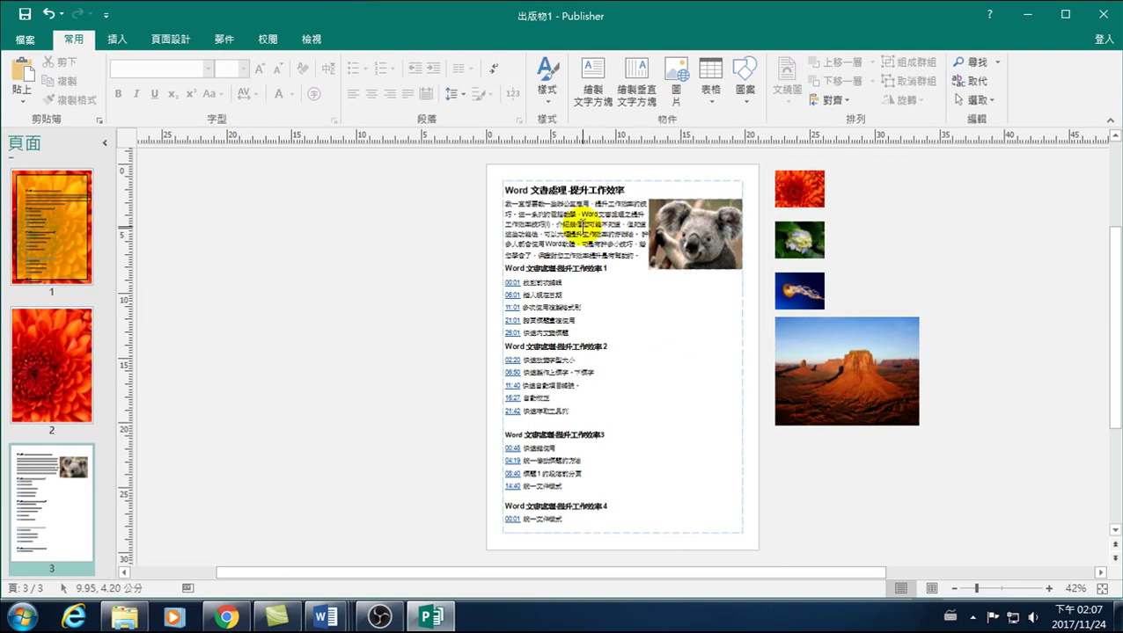
Step: Select the koala photo and open its Wrap Text (文繞圖) options under Picture Tools Format
click(689, 228)
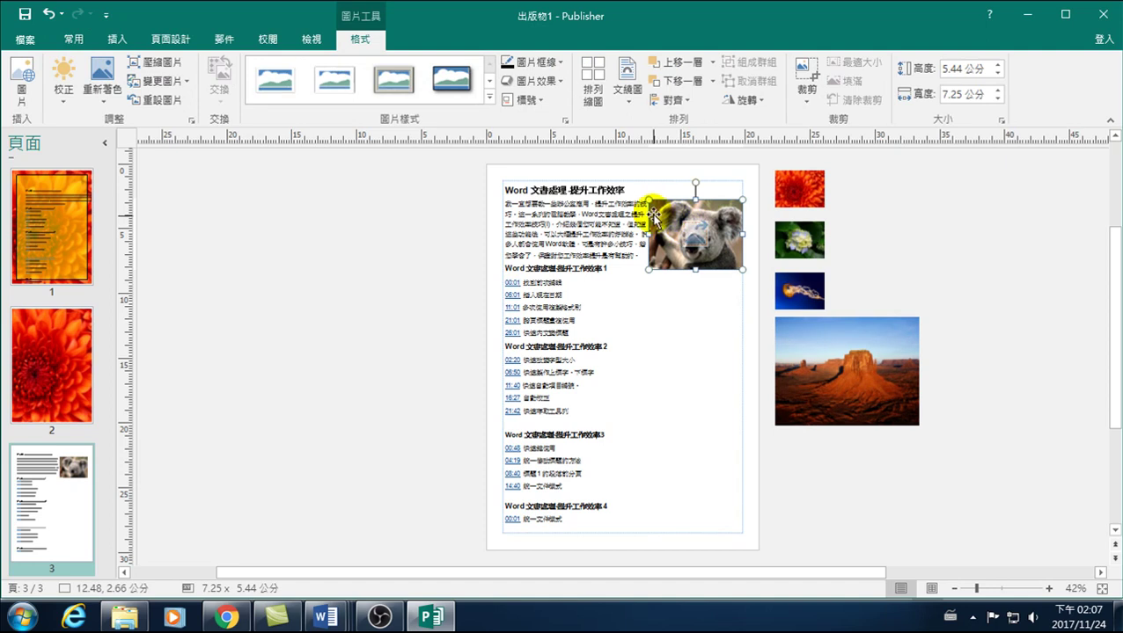
click(627, 88)
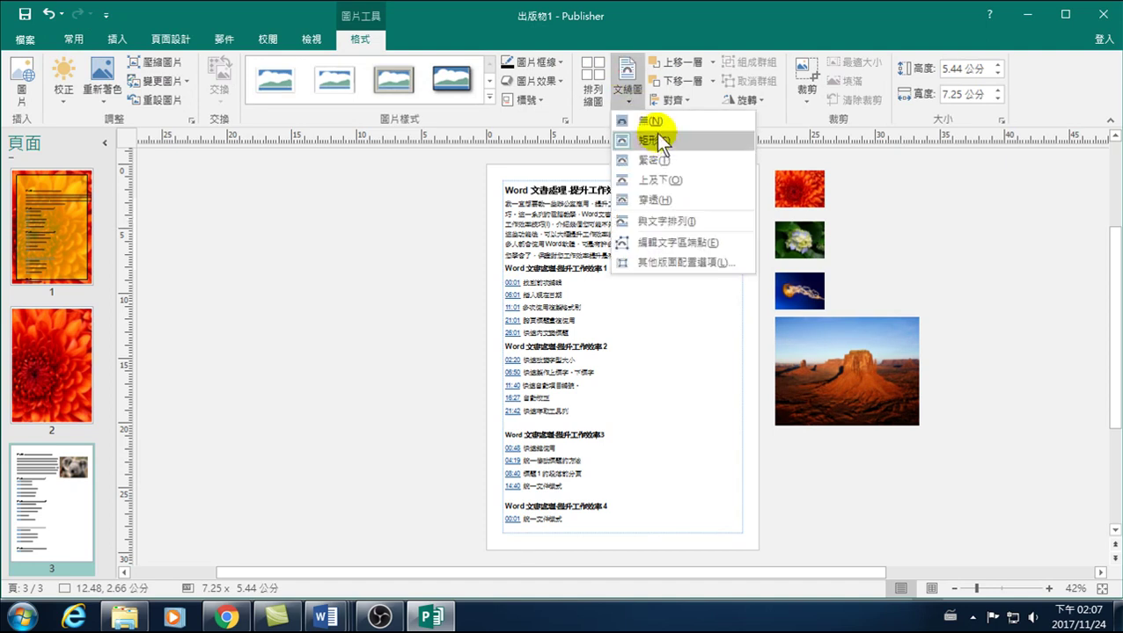